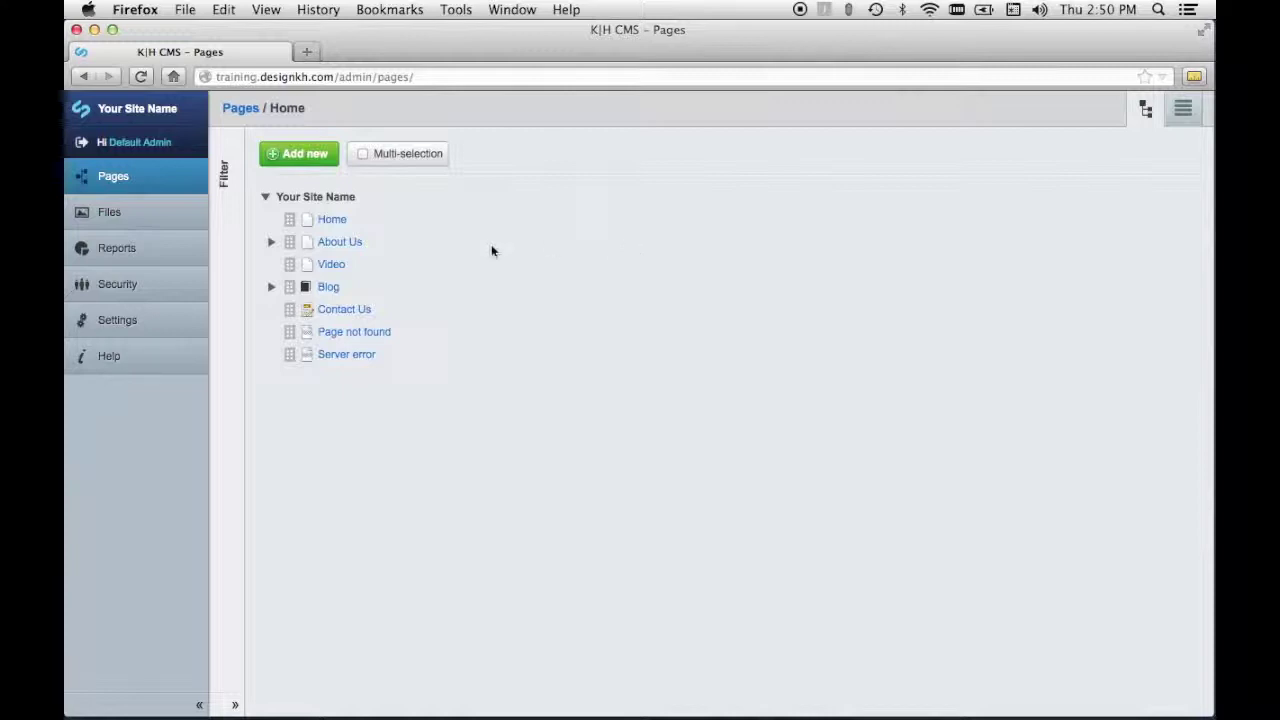
# Open the About Us page for editing and switch to Word to copy the entire text of SampleDocument.docx.
pyautogui.click(339, 245)
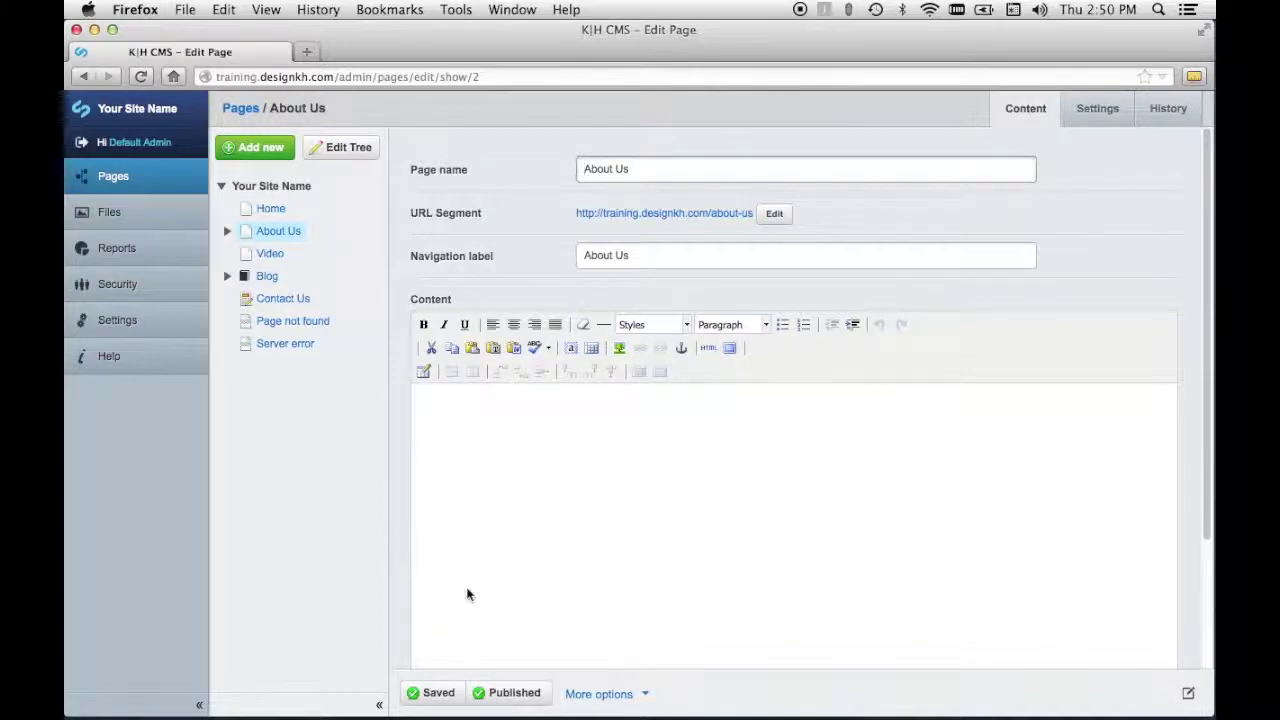
pyautogui.click(503, 702)
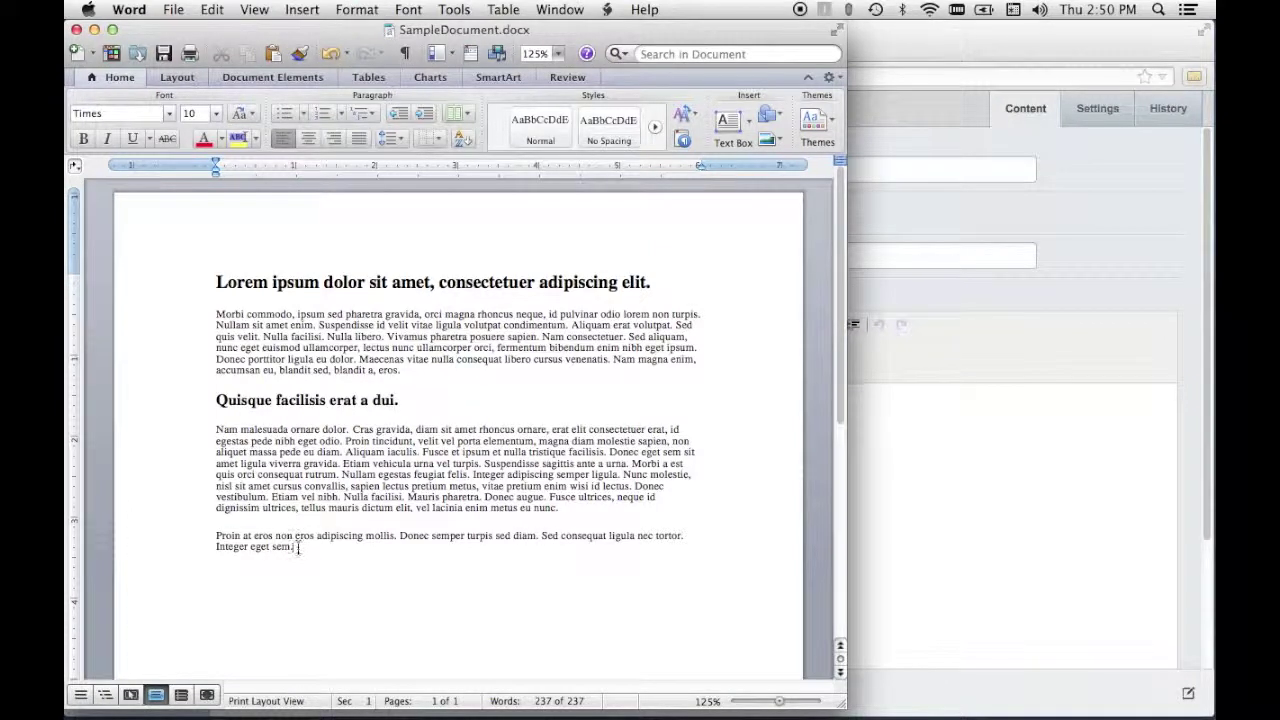
pyautogui.moveTo(300, 550); pyautogui.dragTo(219, 291)
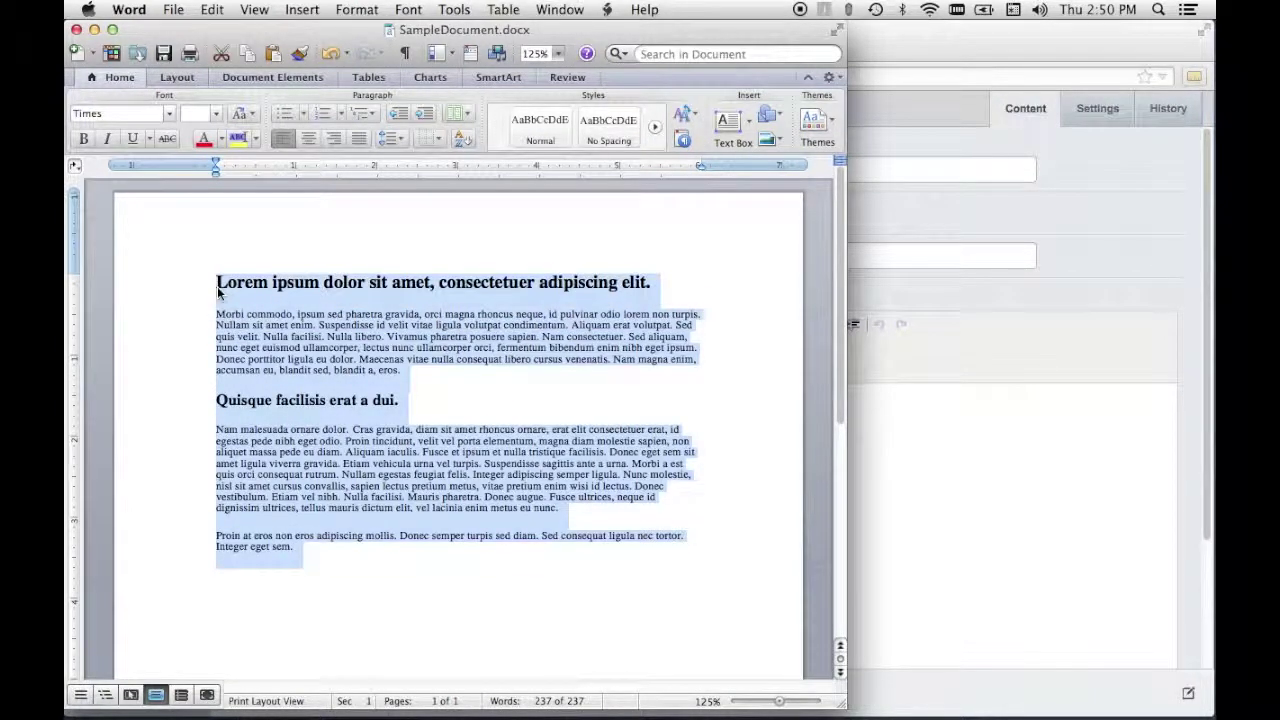
pyautogui.press('super+c')
# Switch back to Firefox, paste the copied text as plain text into the About Us page content, and save it as a draft.
pyautogui.click(910, 60)
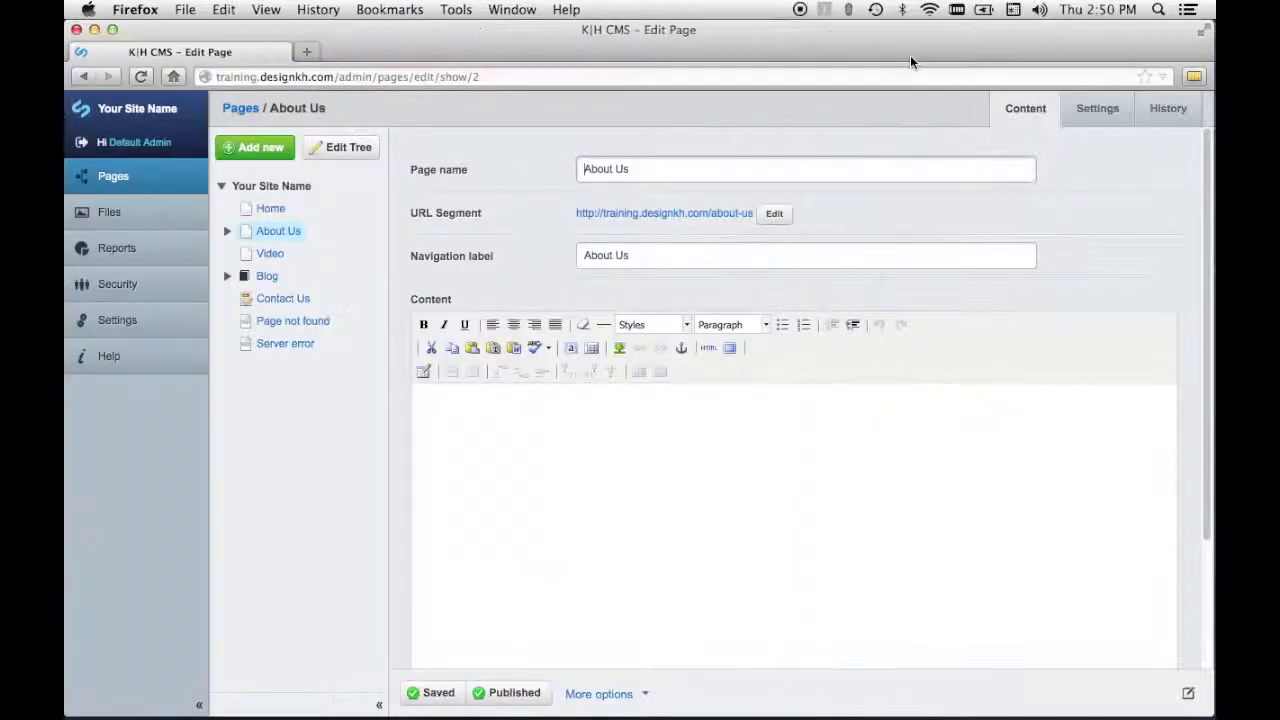
pyautogui.click(519, 452)
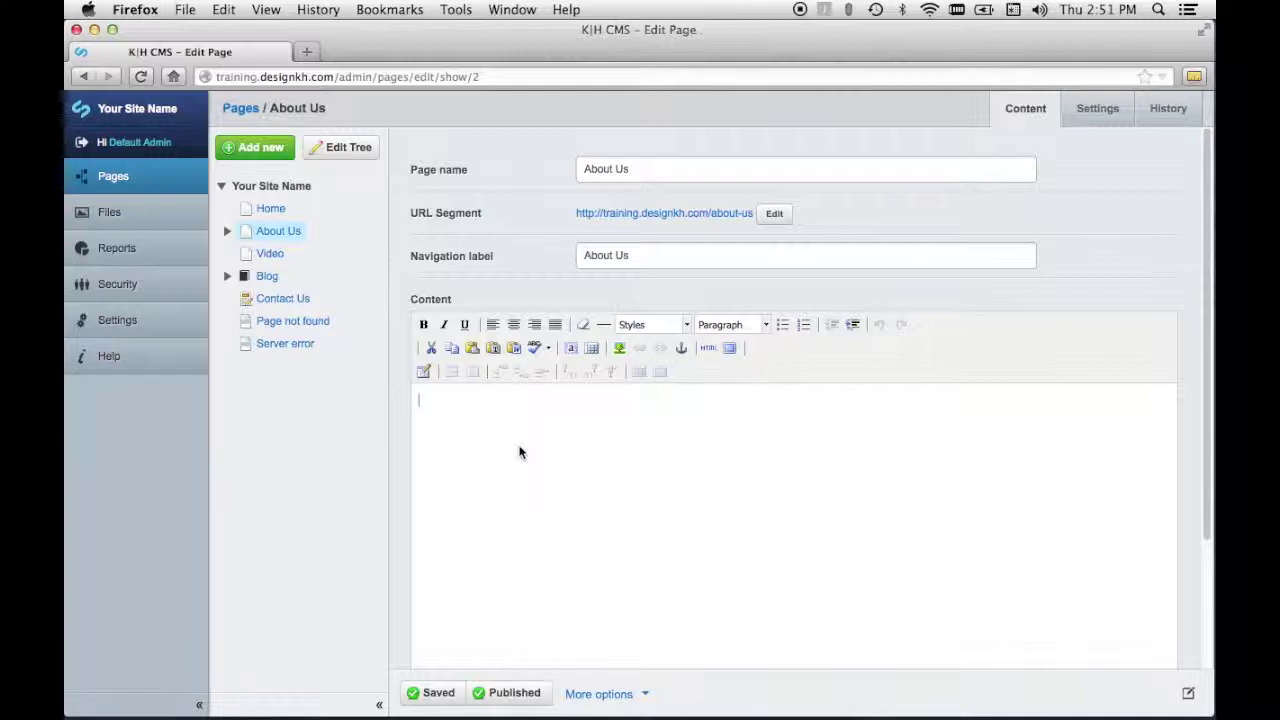
pyautogui.click(495, 347)
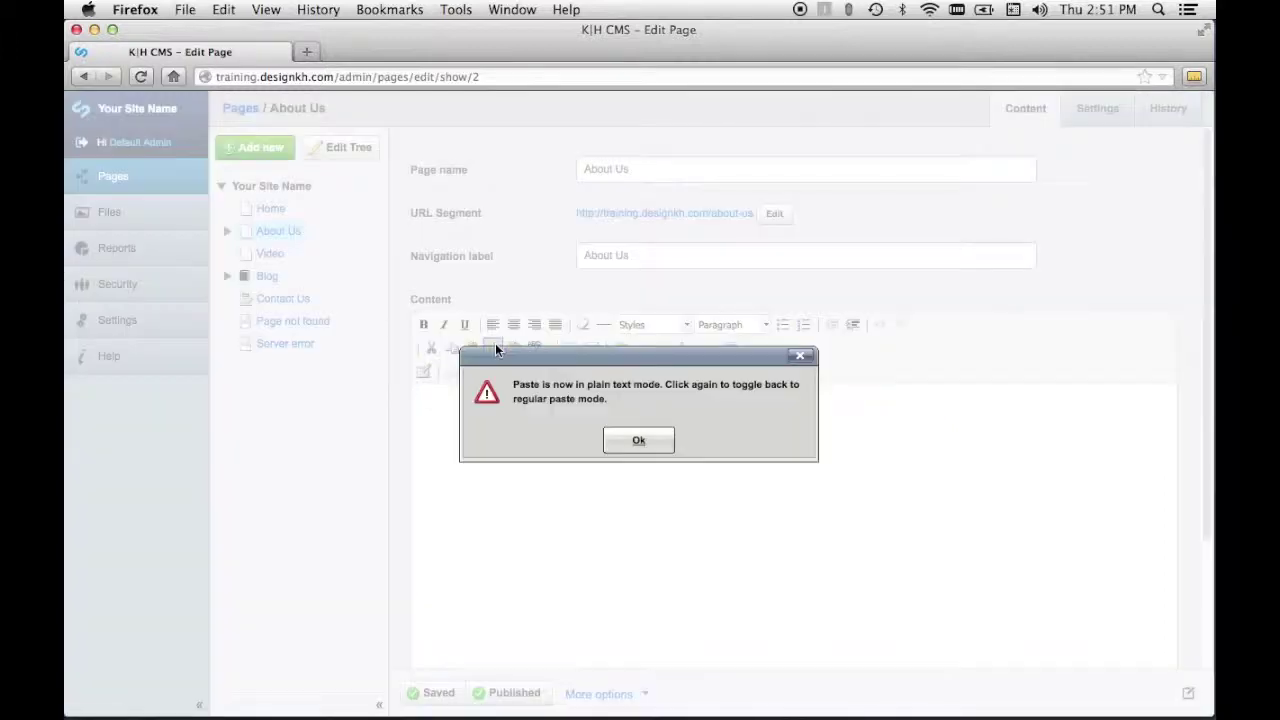
pyautogui.click(639, 443)
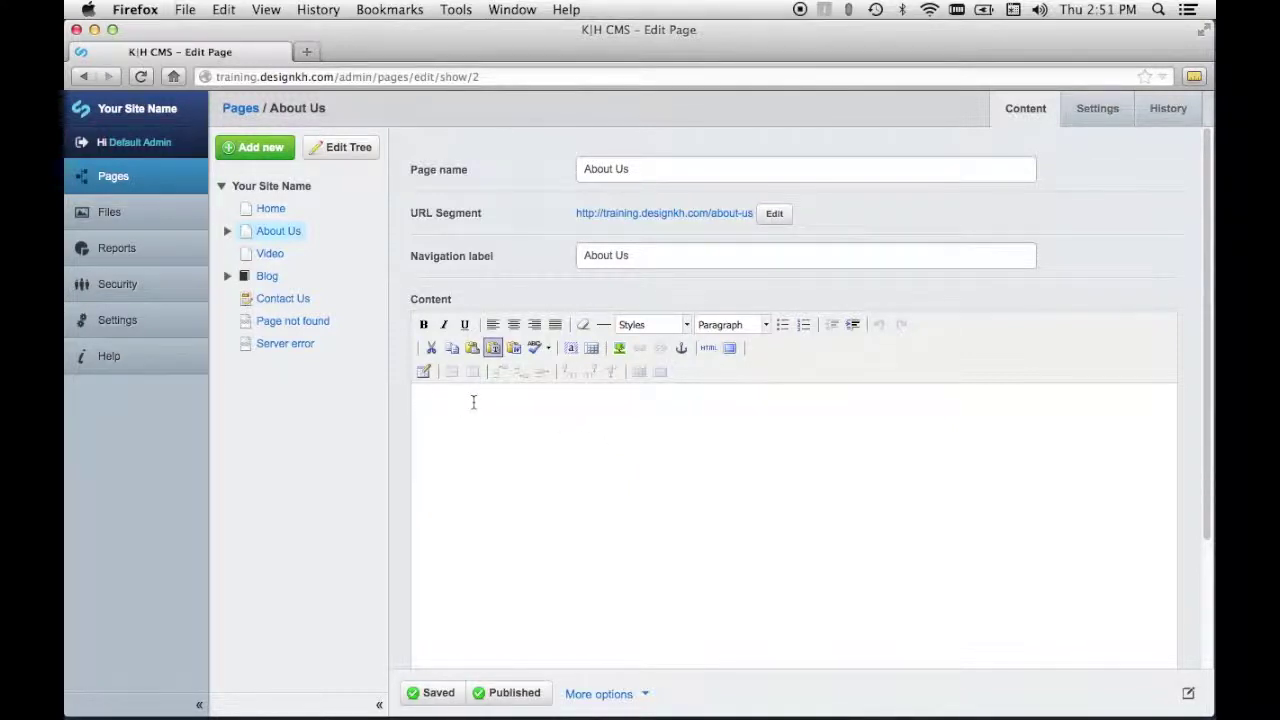
pyautogui.press('super+v')
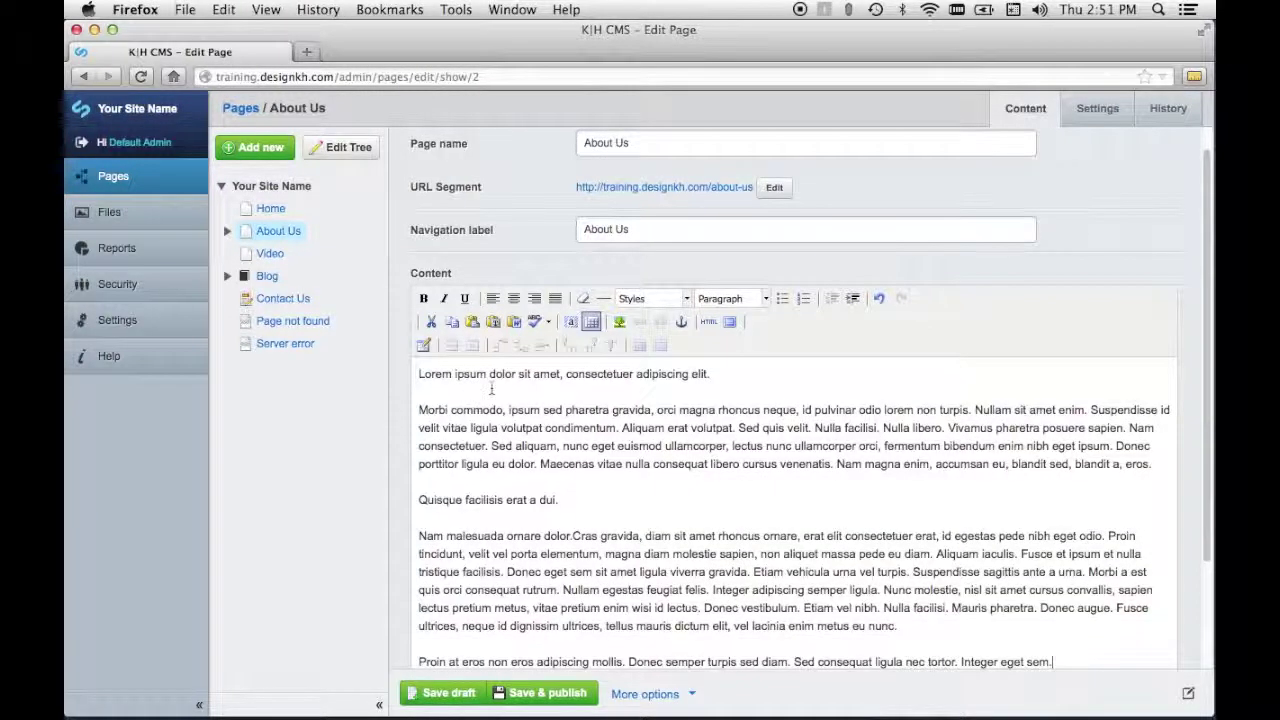
pyautogui.scroll(-3, 478, 480)
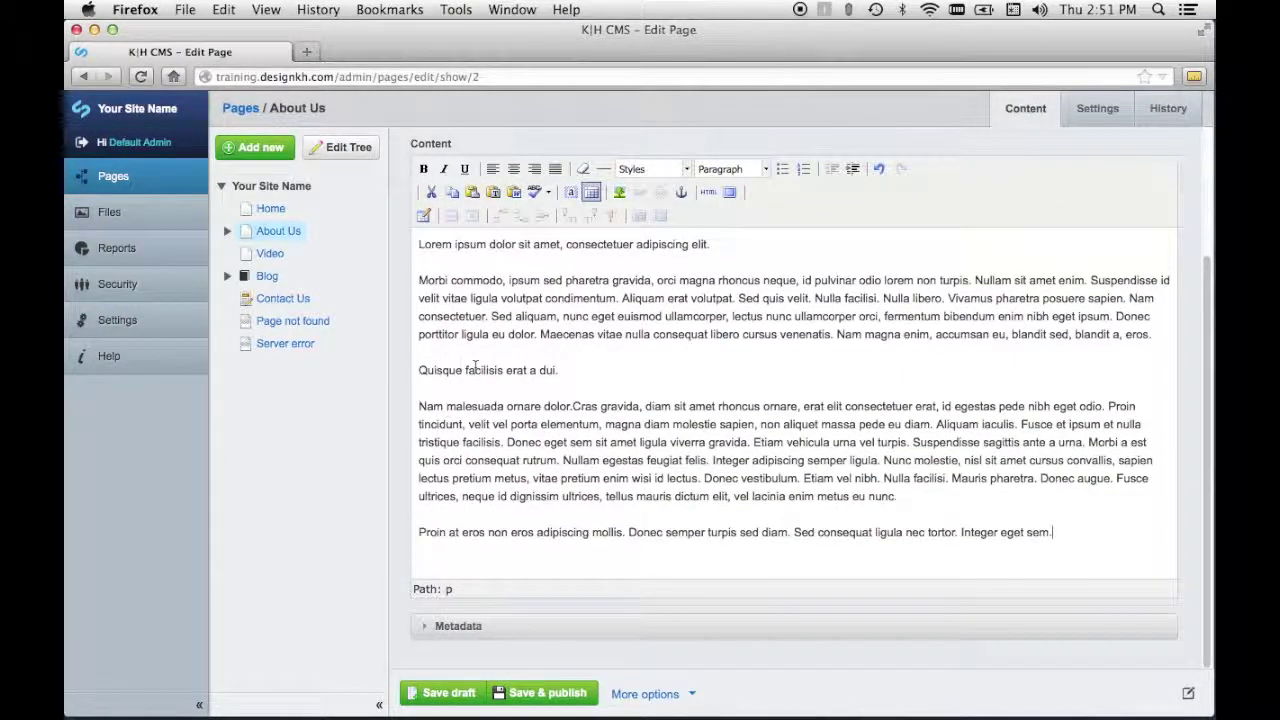
pyautogui.scroll(1, 475, 367)
pyautogui.scroll(3, 475, 367)
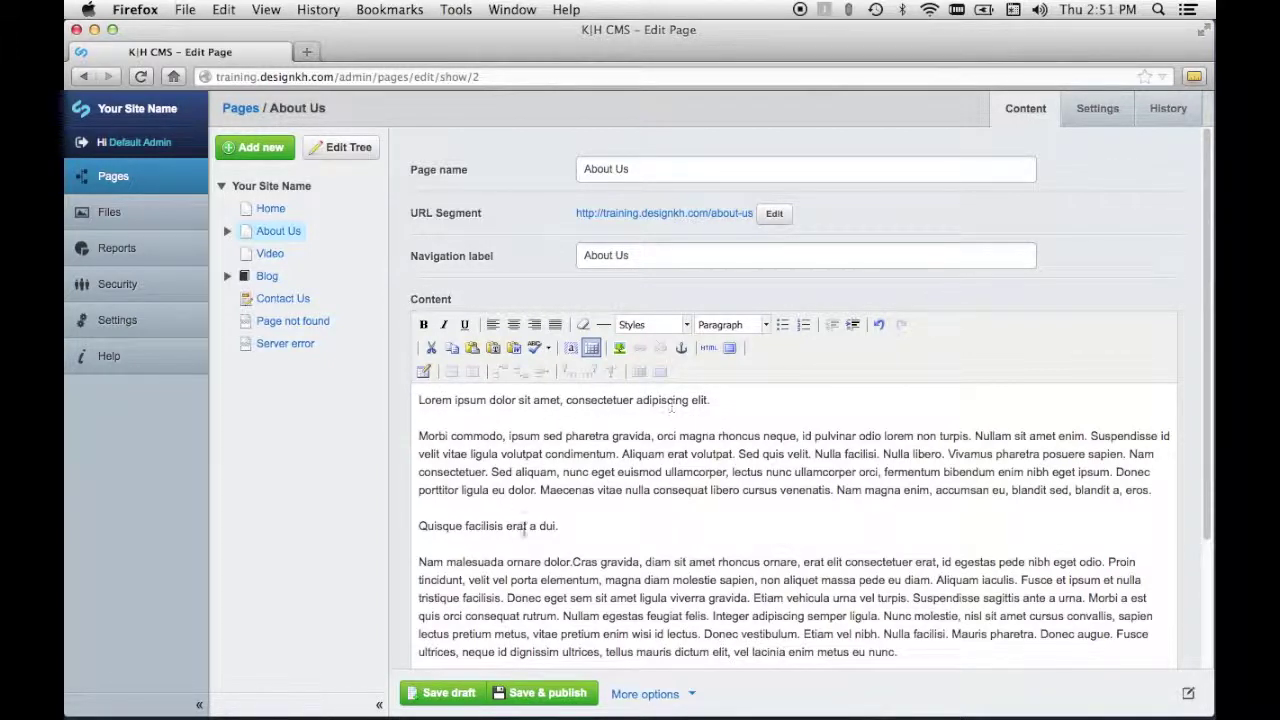
pyautogui.click(446, 694)
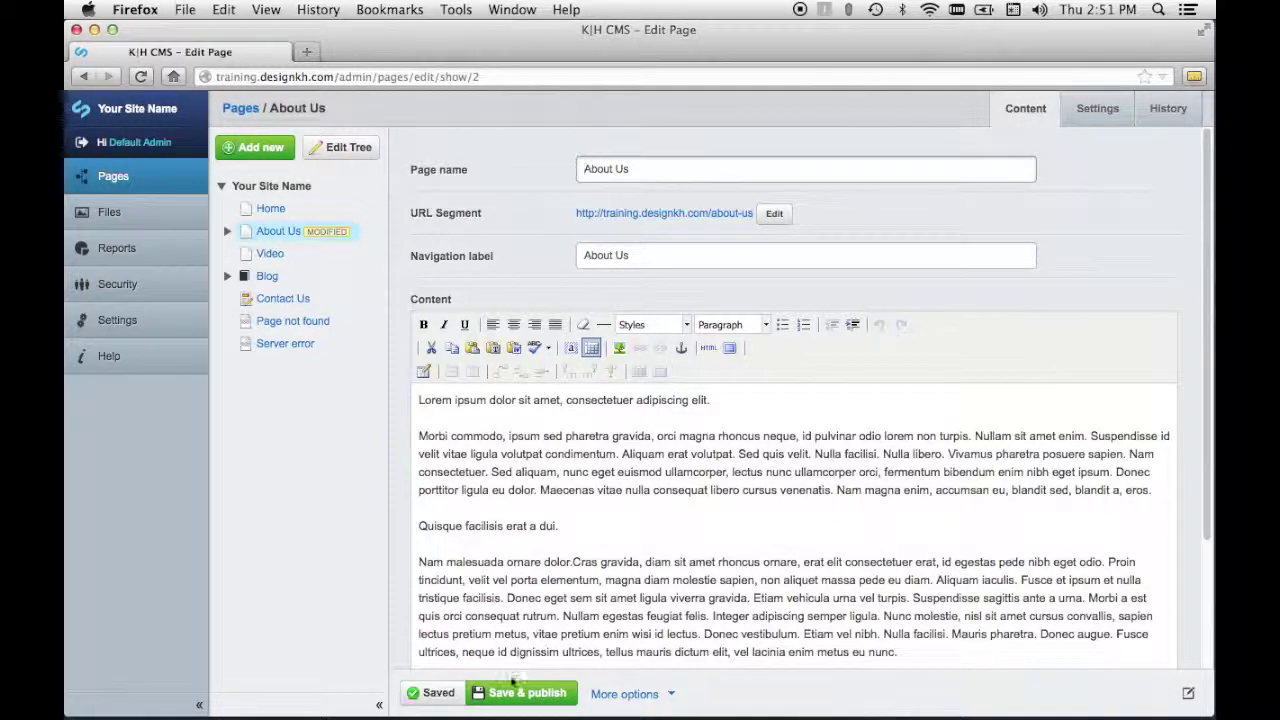
# Preview the About Us page, compare its draft and published versions, and return to edit mode.
pyautogui.click(1188, 694)
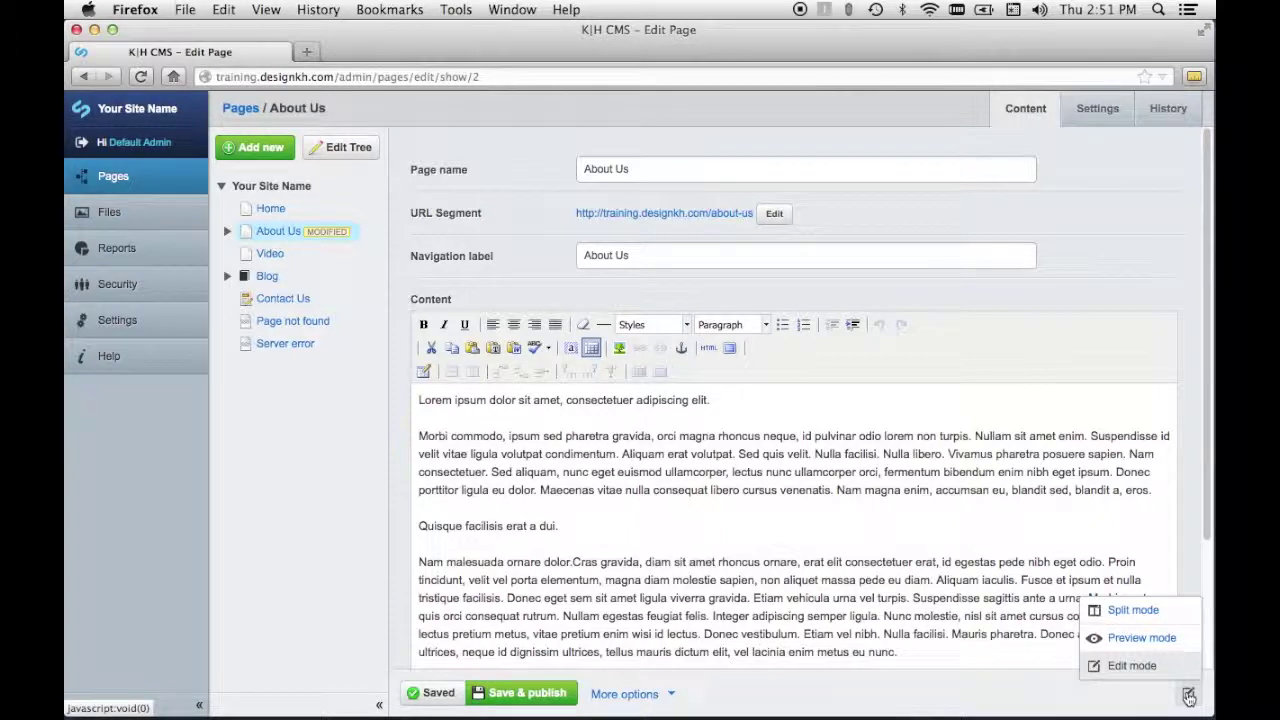
pyautogui.click(1135, 640)
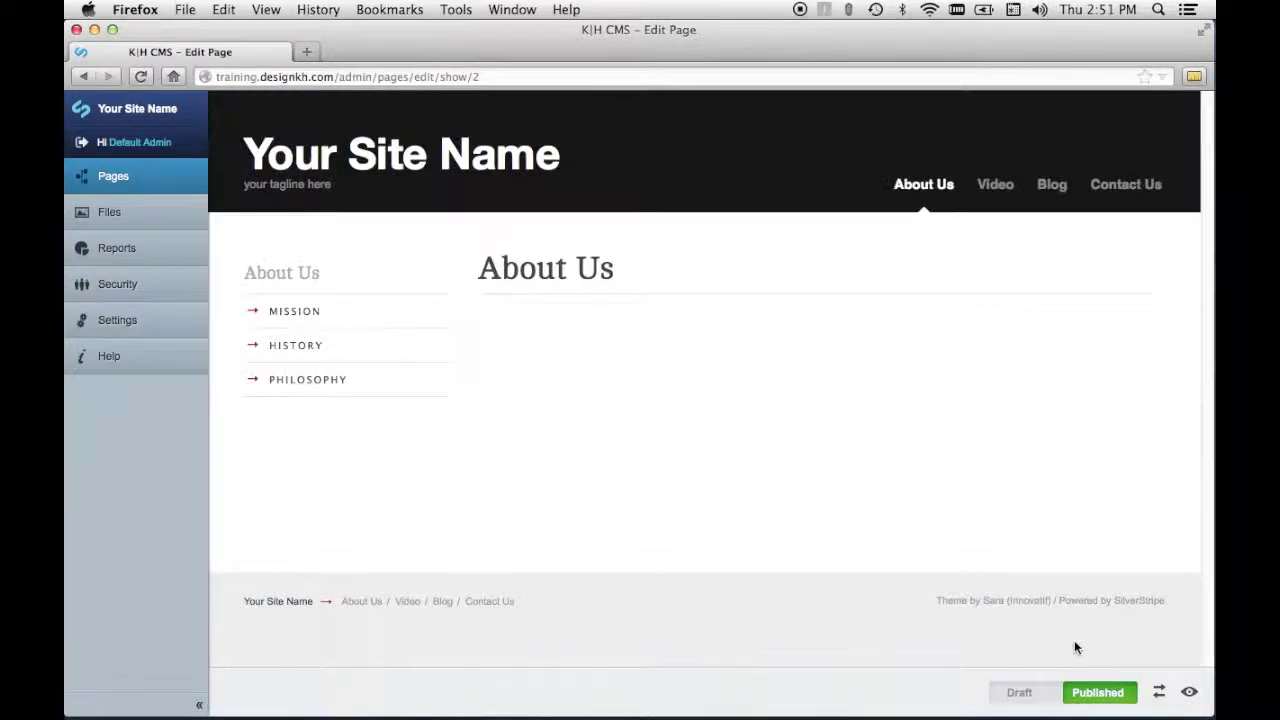
pyautogui.click(1019, 692)
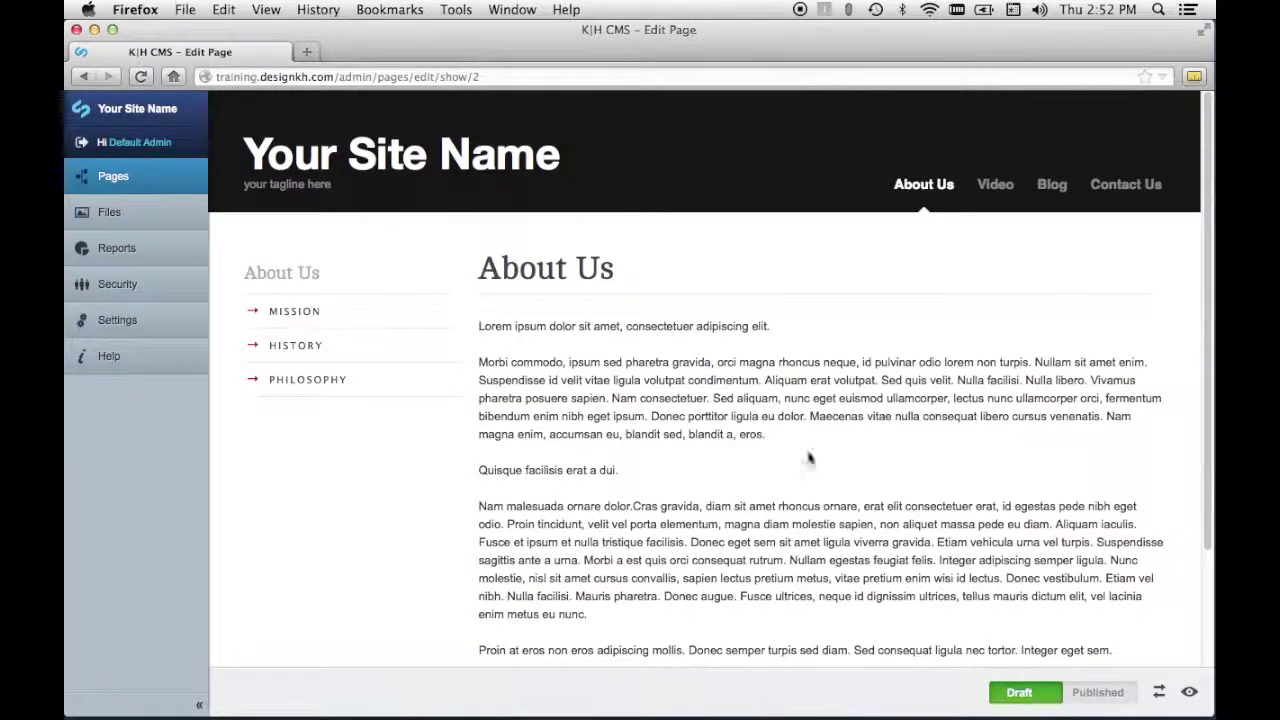
pyautogui.click(1098, 698)
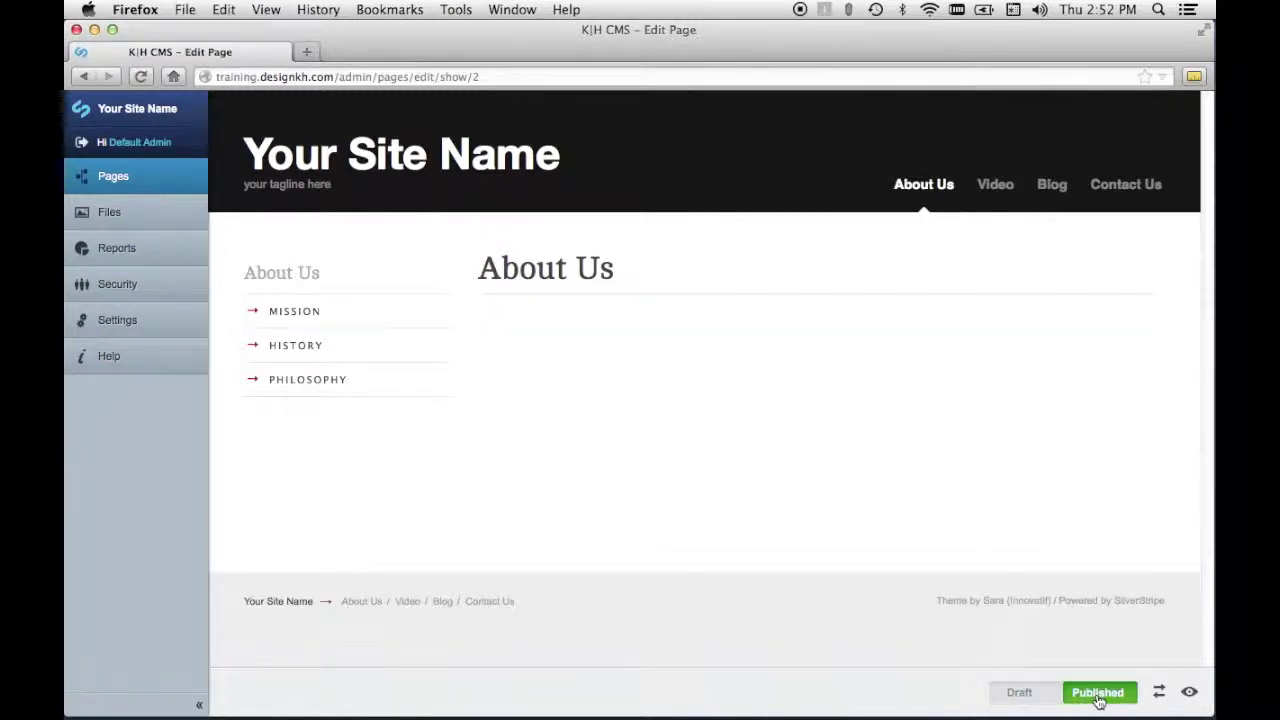
pyautogui.click(1019, 694)
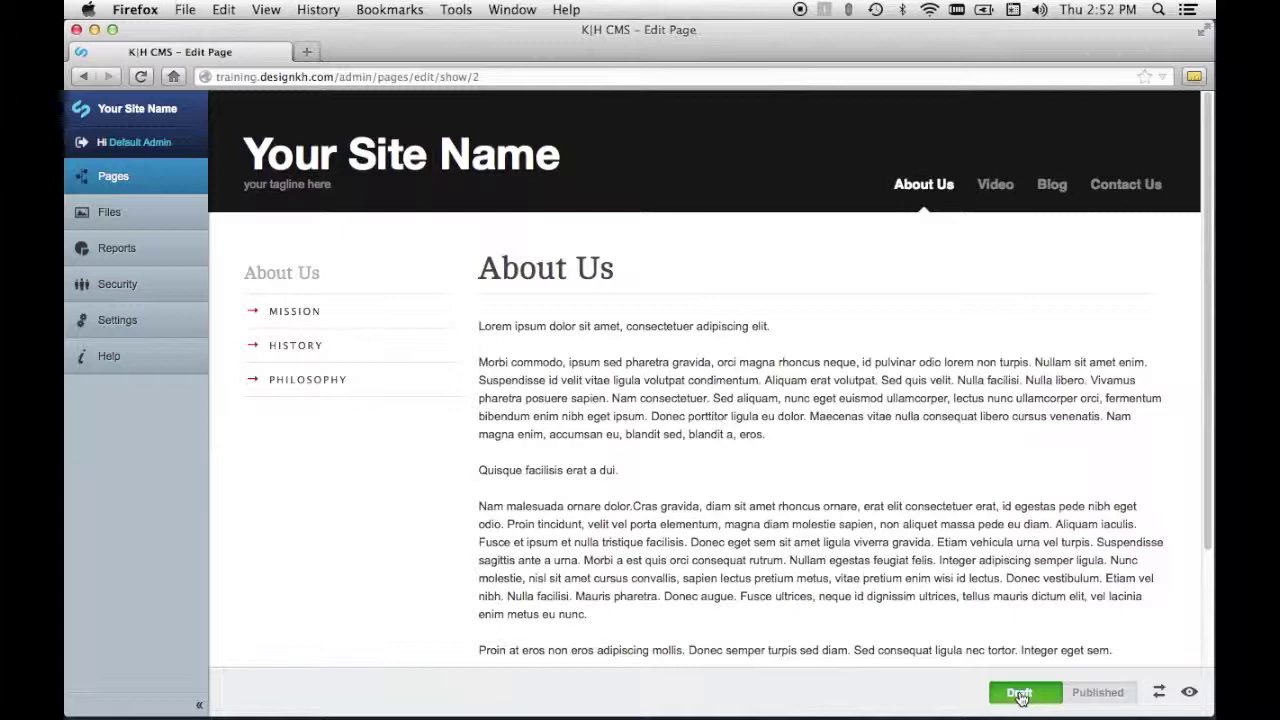
pyautogui.click(1190, 692)
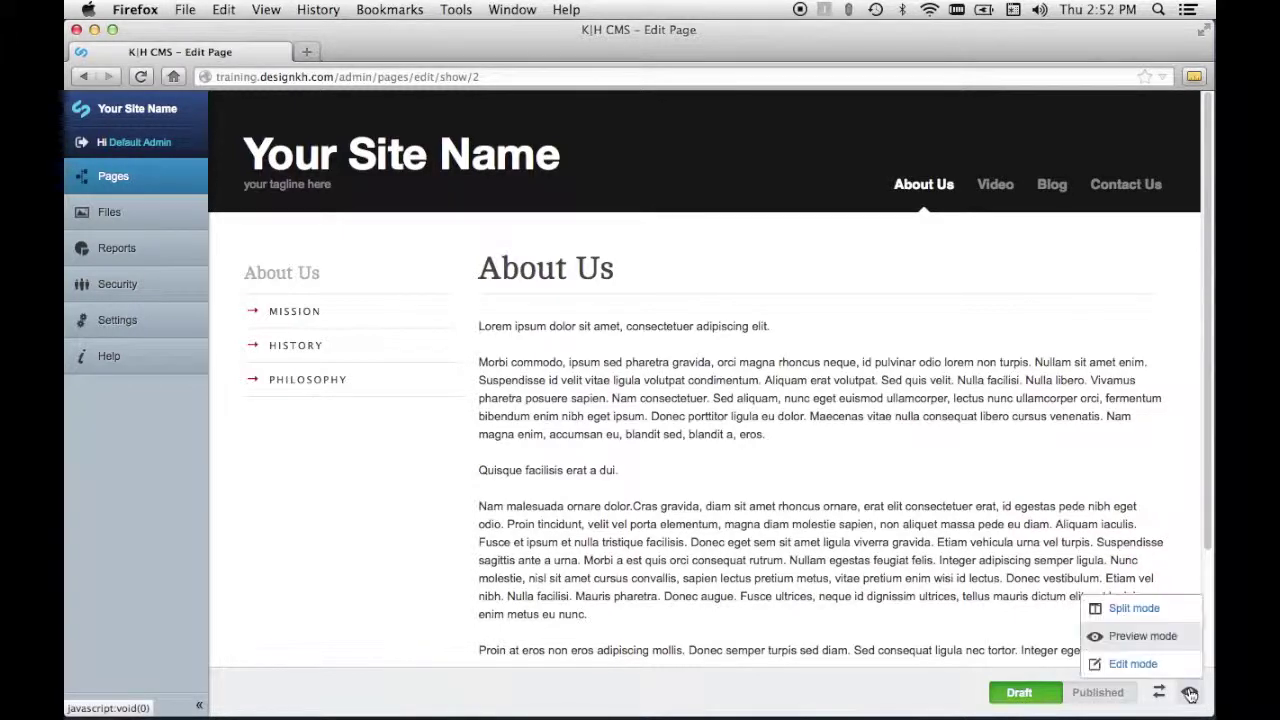
pyautogui.click(1138, 664)
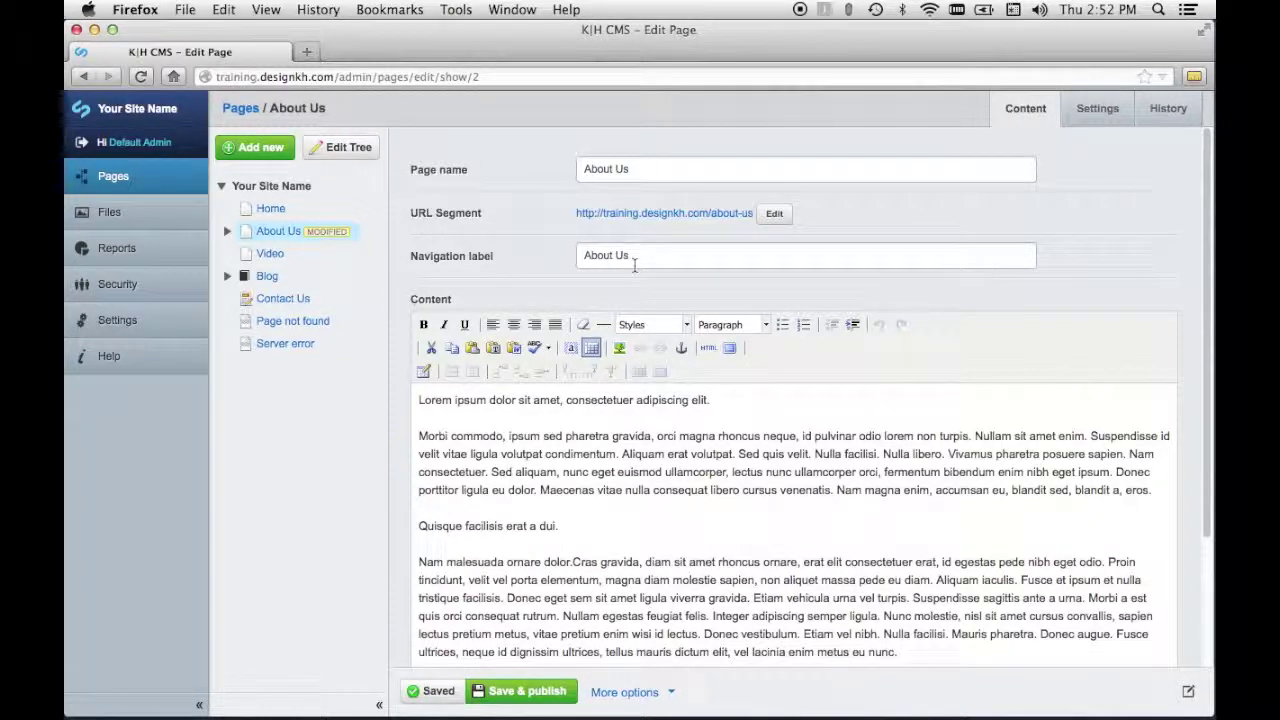
# Preview the About Us draft again to examine its title, side navigation and footer links, and return to edit mode.
pyautogui.click(1190, 695)
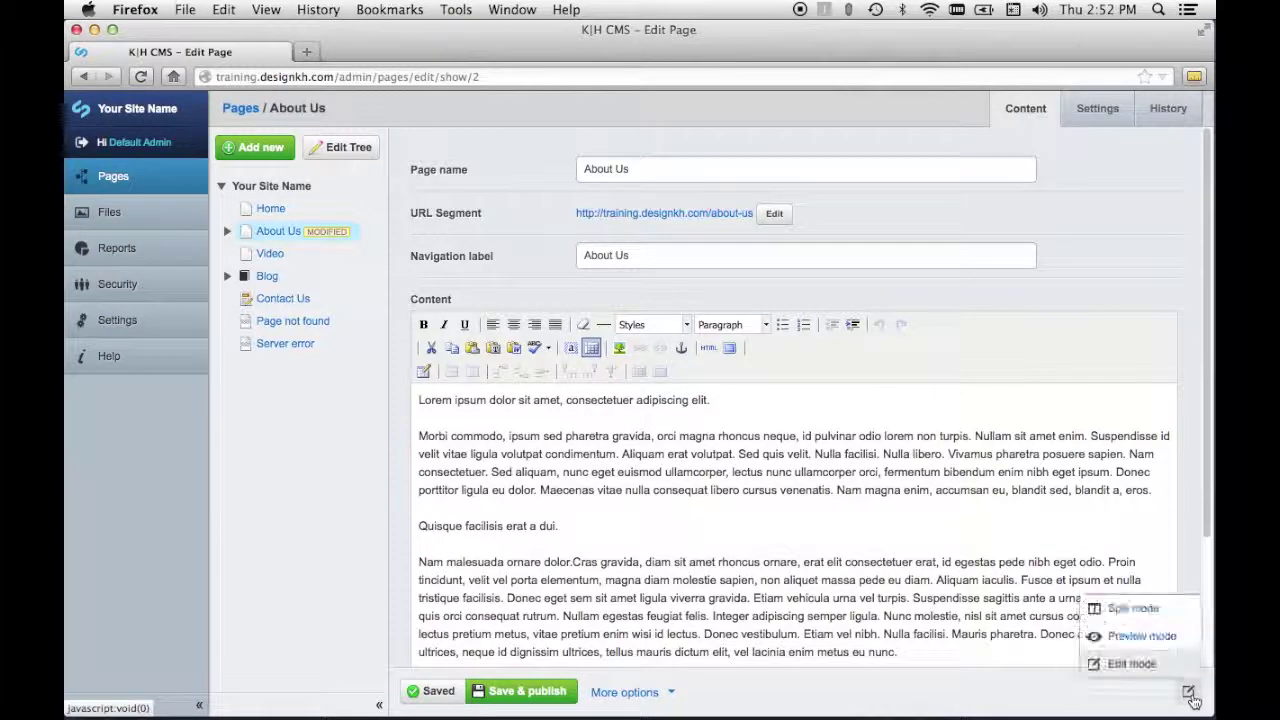
pyautogui.click(1152, 640)
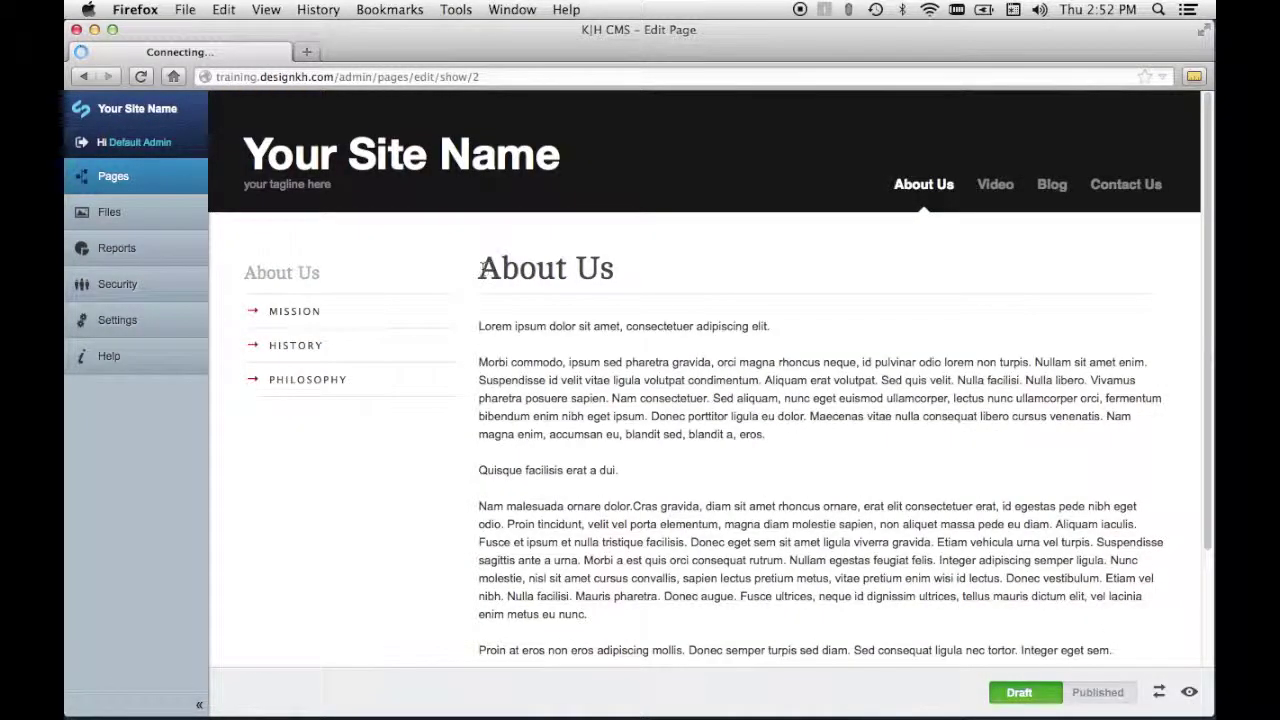
pyautogui.moveTo(482, 266); pyautogui.dragTo(613, 264)
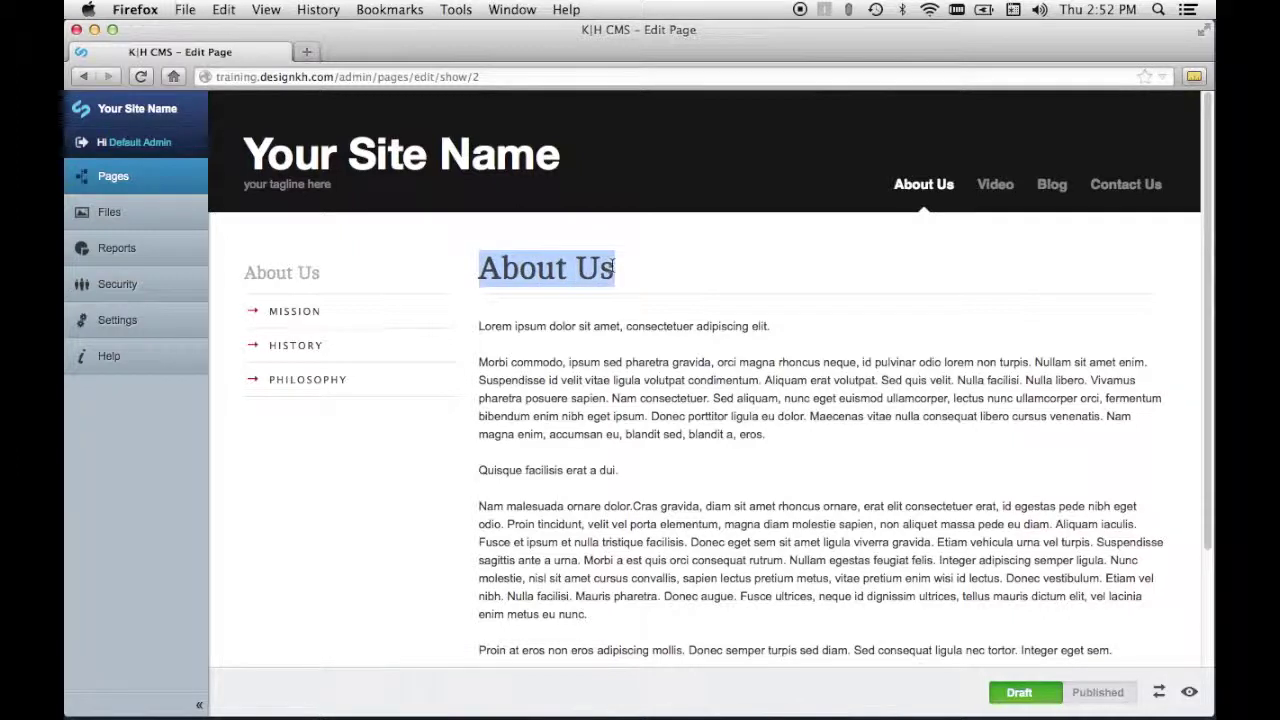
pyautogui.click(613, 266)
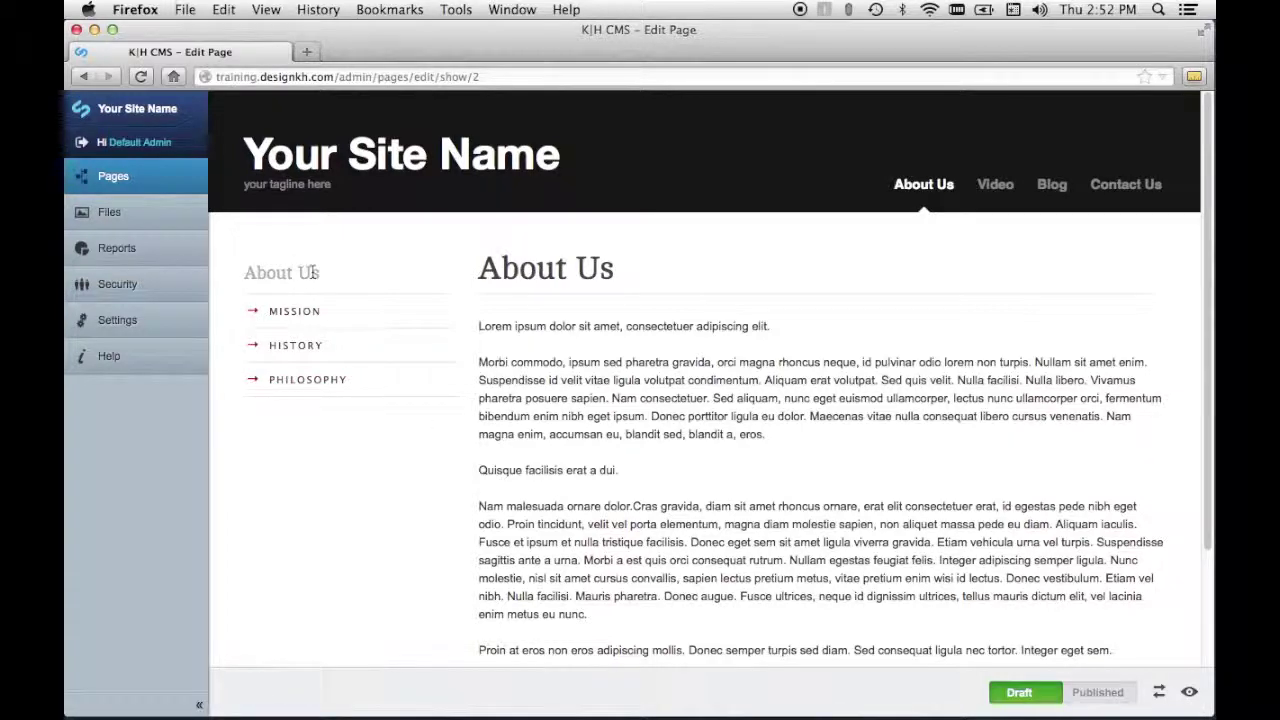
pyautogui.scroll(-3, 399, 307)
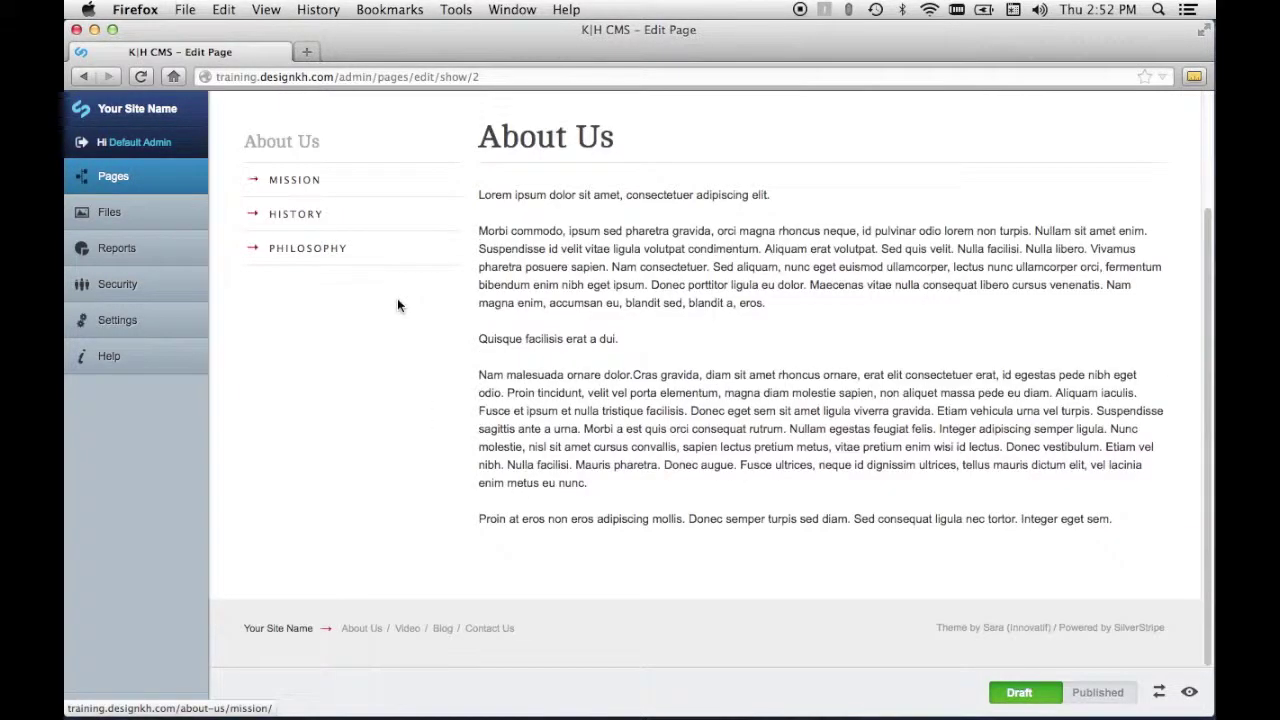
pyautogui.click(361, 630)
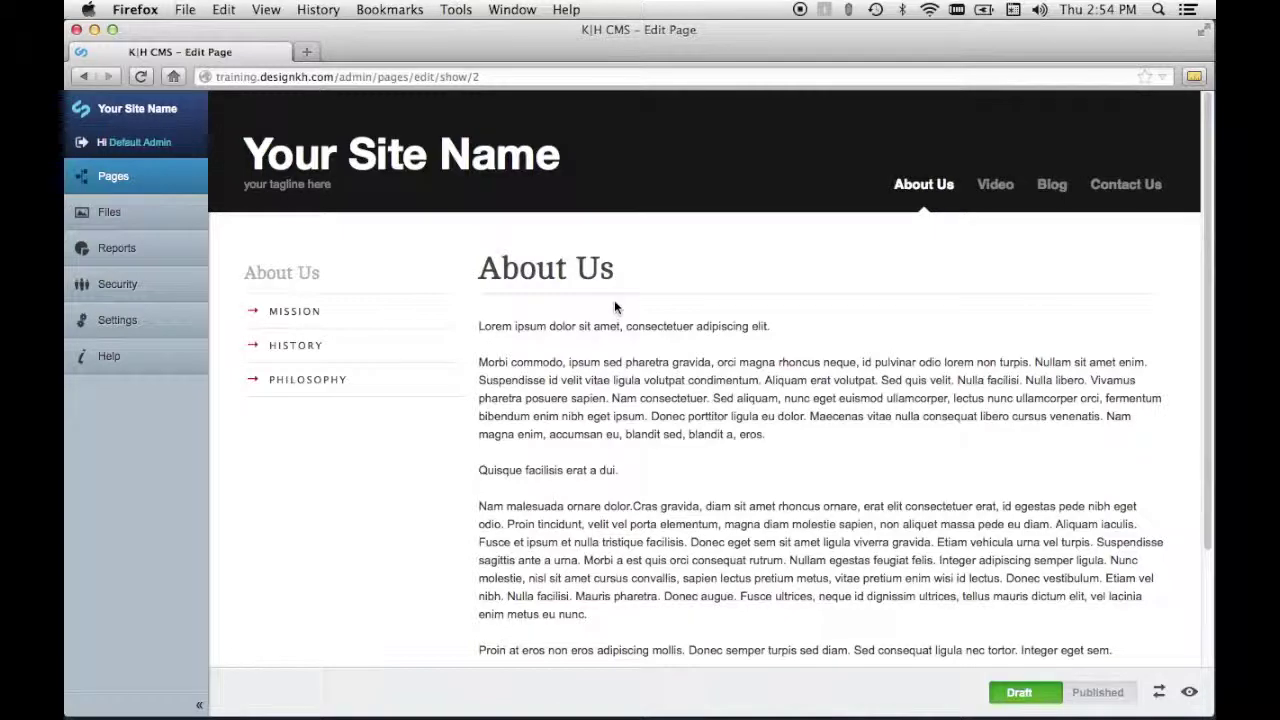
pyautogui.click(1189, 695)
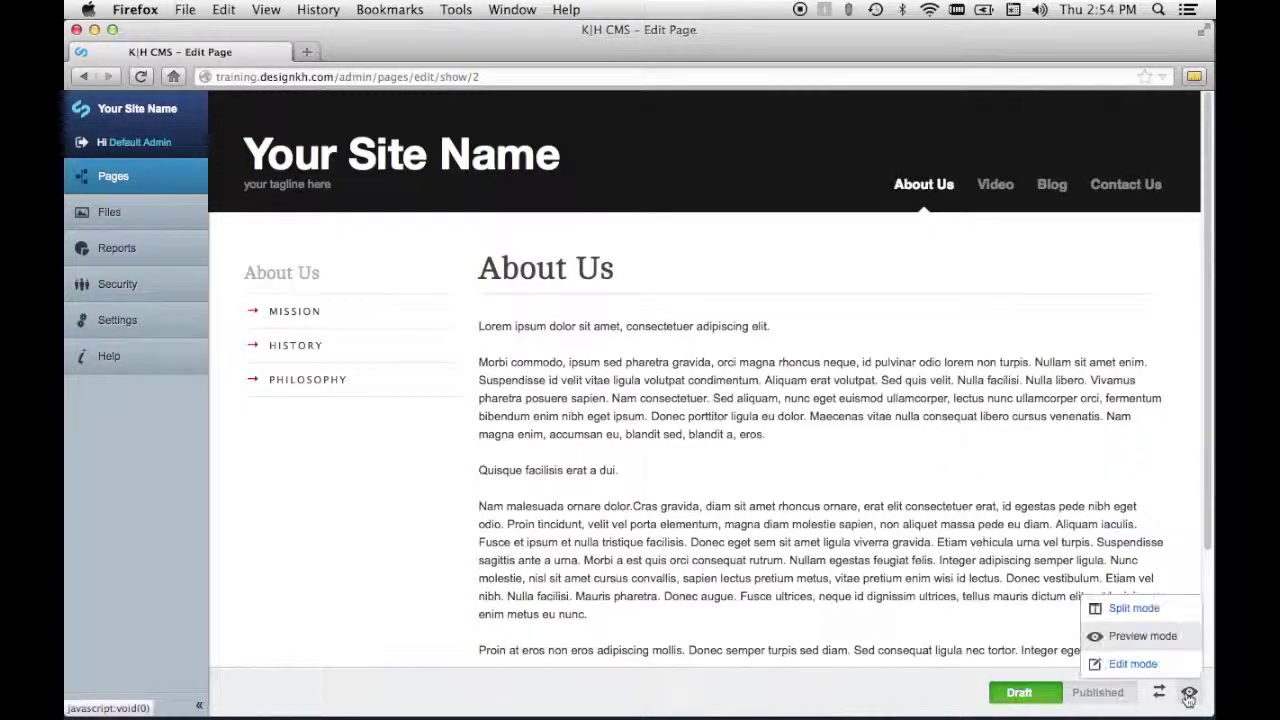
pyautogui.click(1133, 664)
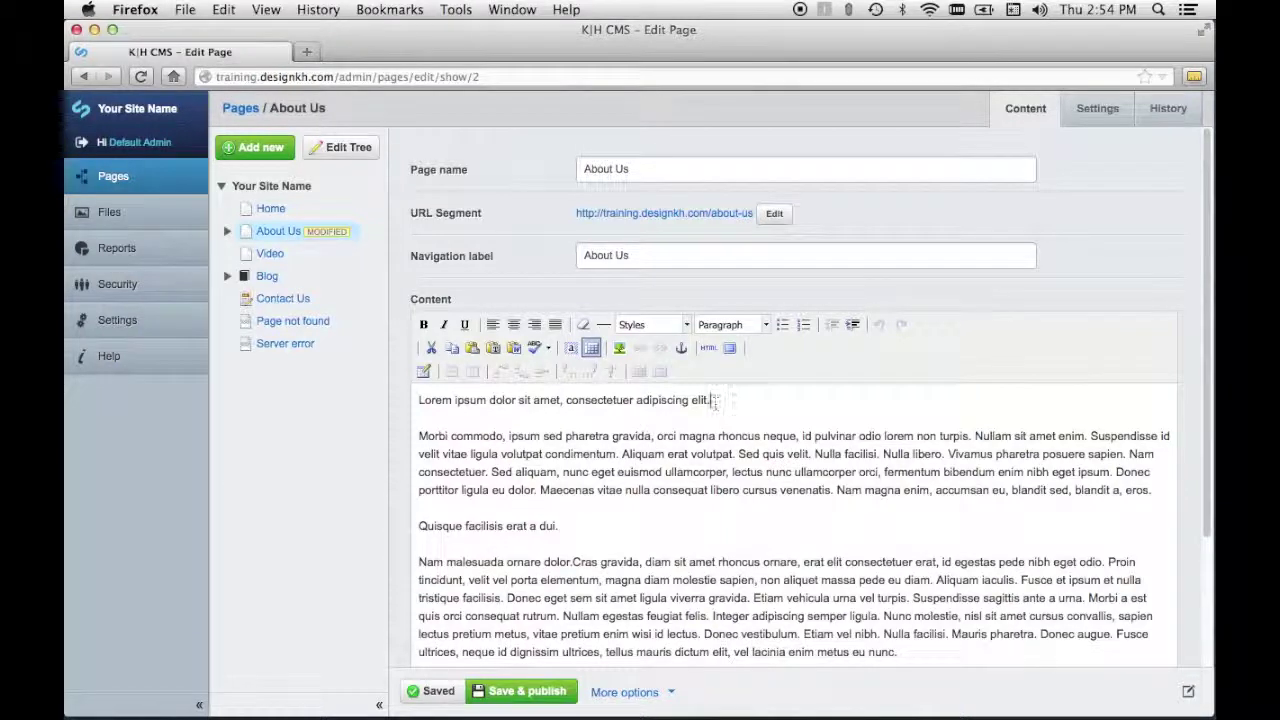
# Format the line "Lorem ipsum dolor sit amet, consectetuer adipiscing elit." as Heading 2 and "Quisque facilisis erat a dui." as Heading 3.
pyautogui.moveTo(711, 400); pyautogui.dragTo(419, 400)
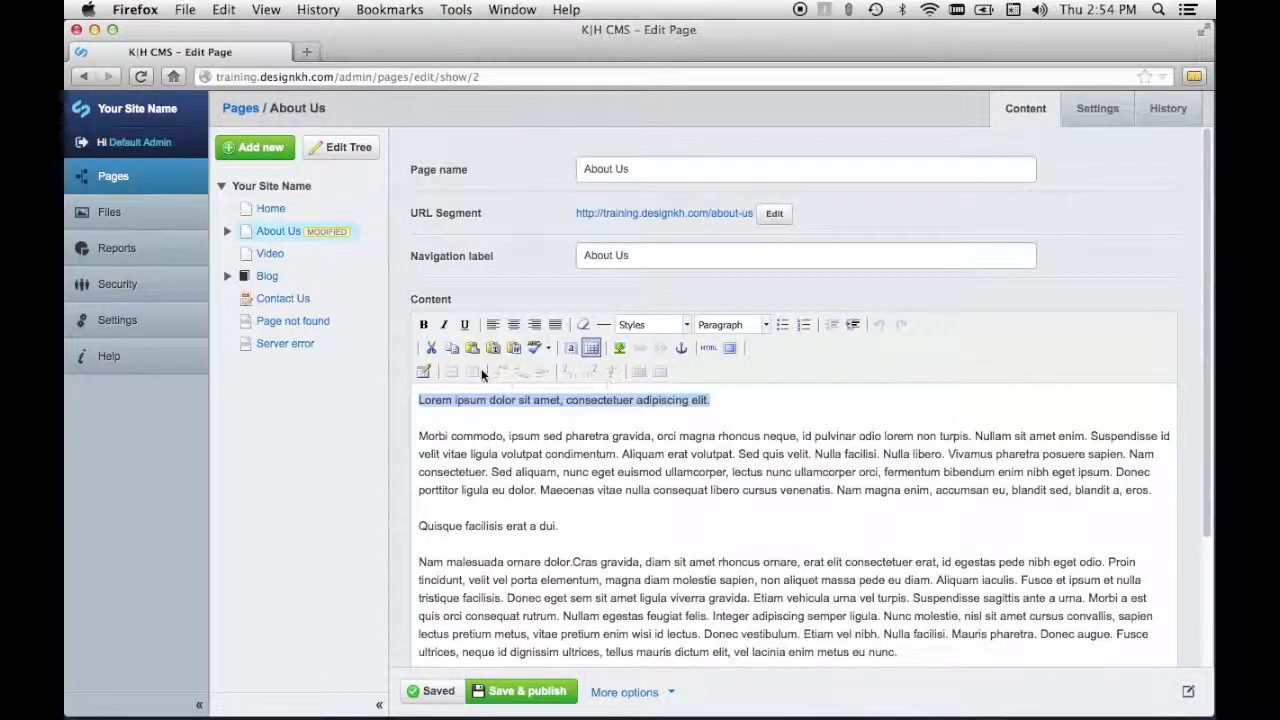
pyautogui.click(766, 324)
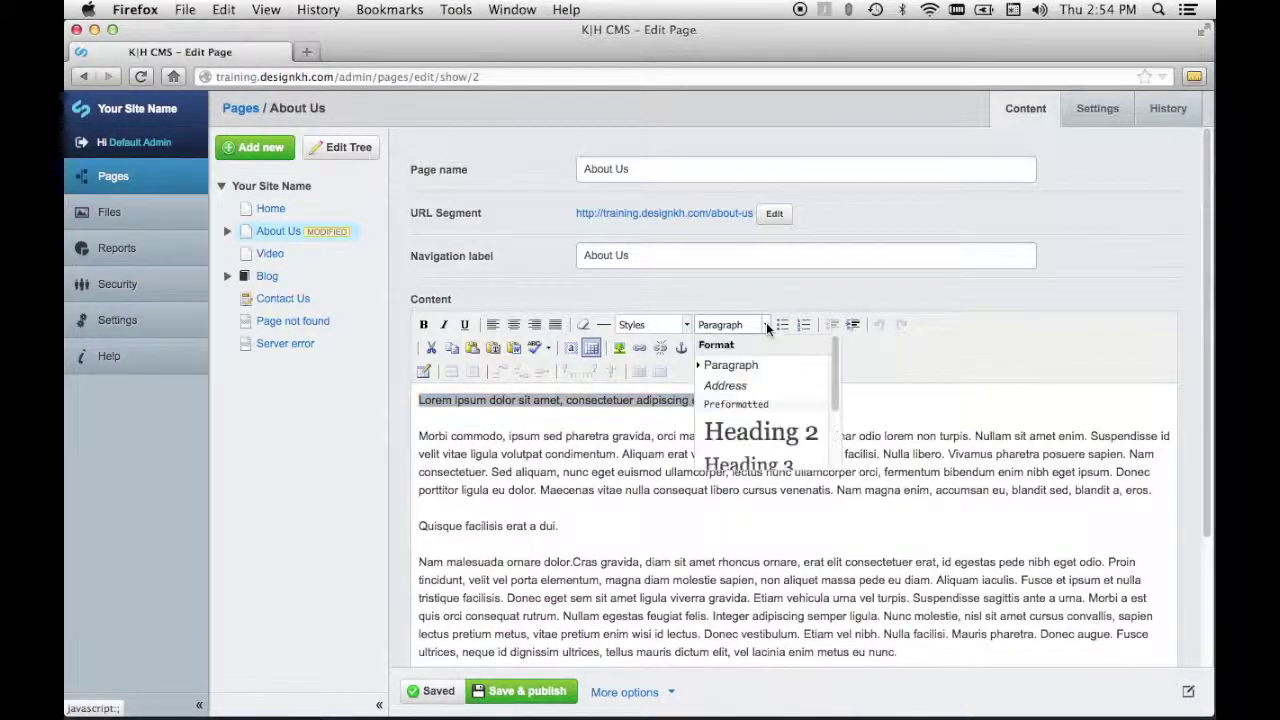
pyautogui.click(737, 435)
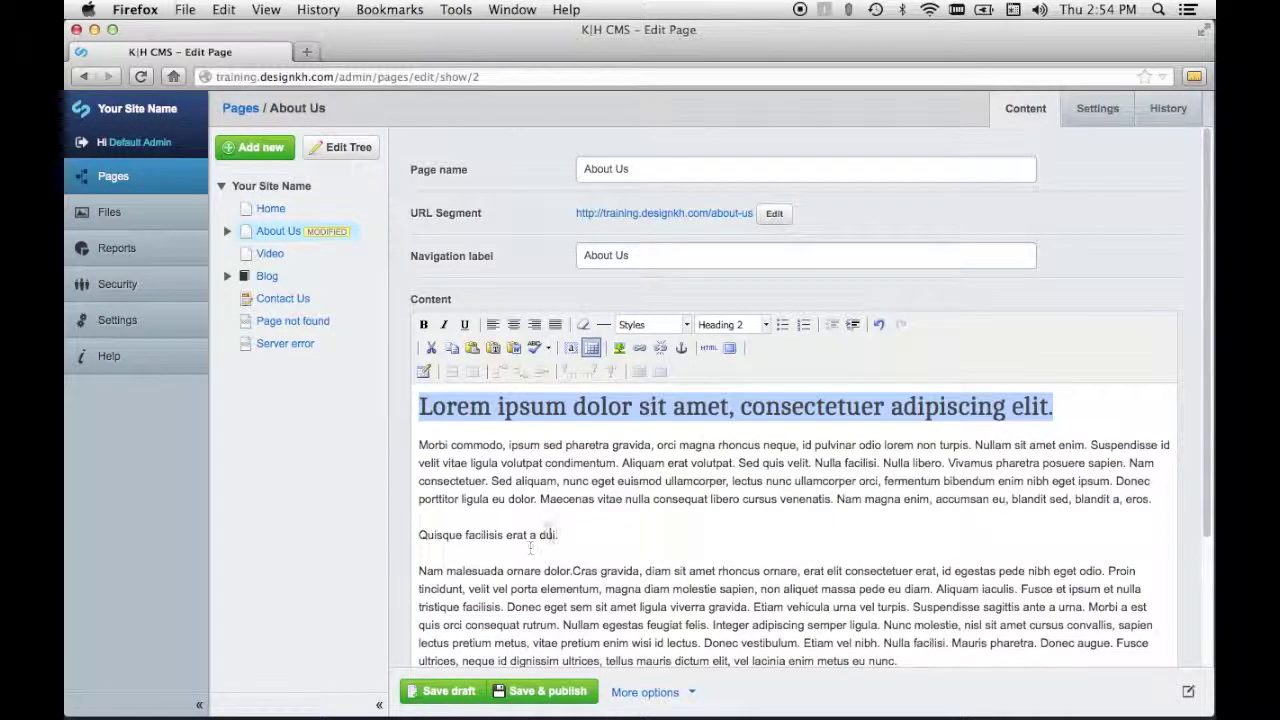
pyautogui.moveTo(558, 536); pyautogui.dragTo(411, 537)
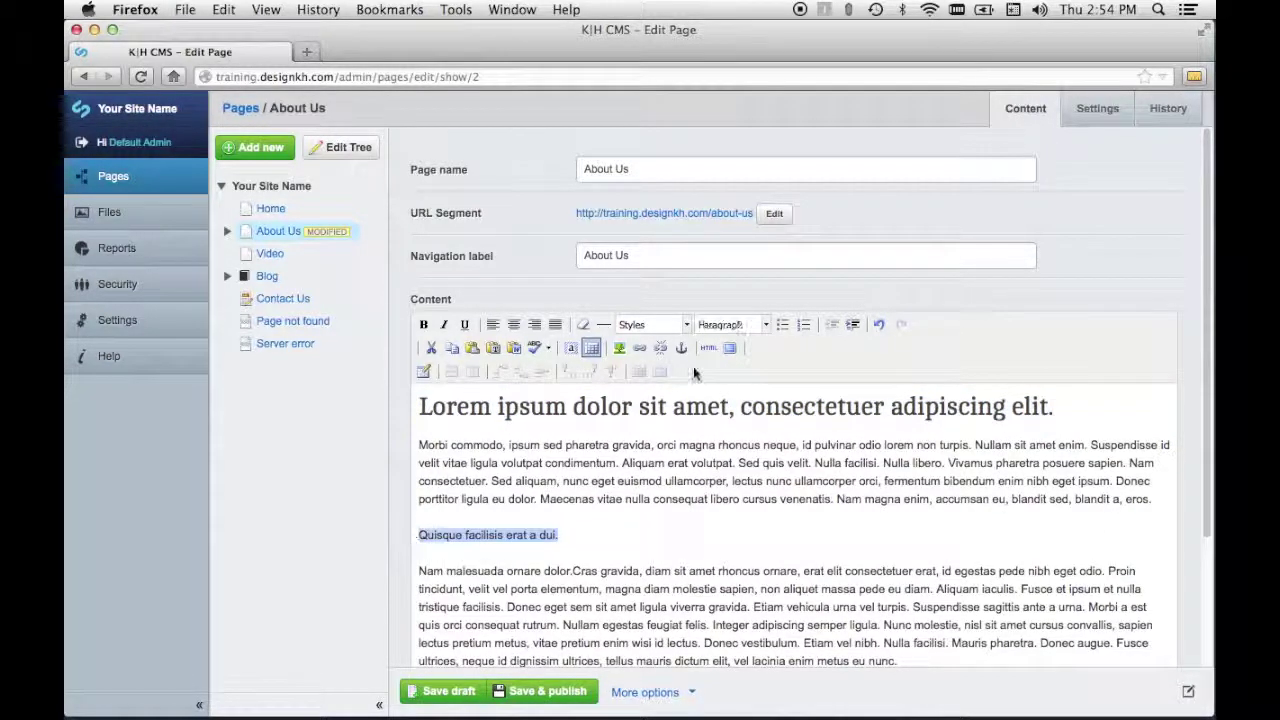
pyautogui.click(727, 326)
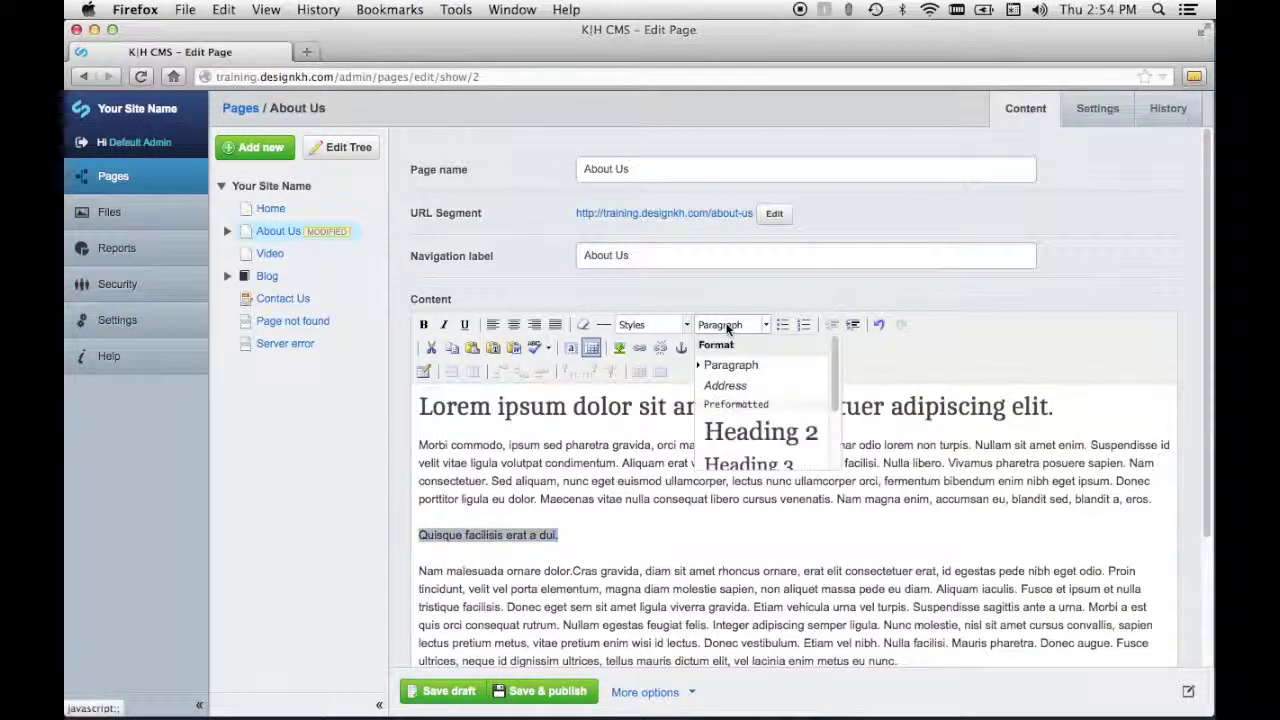
pyautogui.click(727, 462)
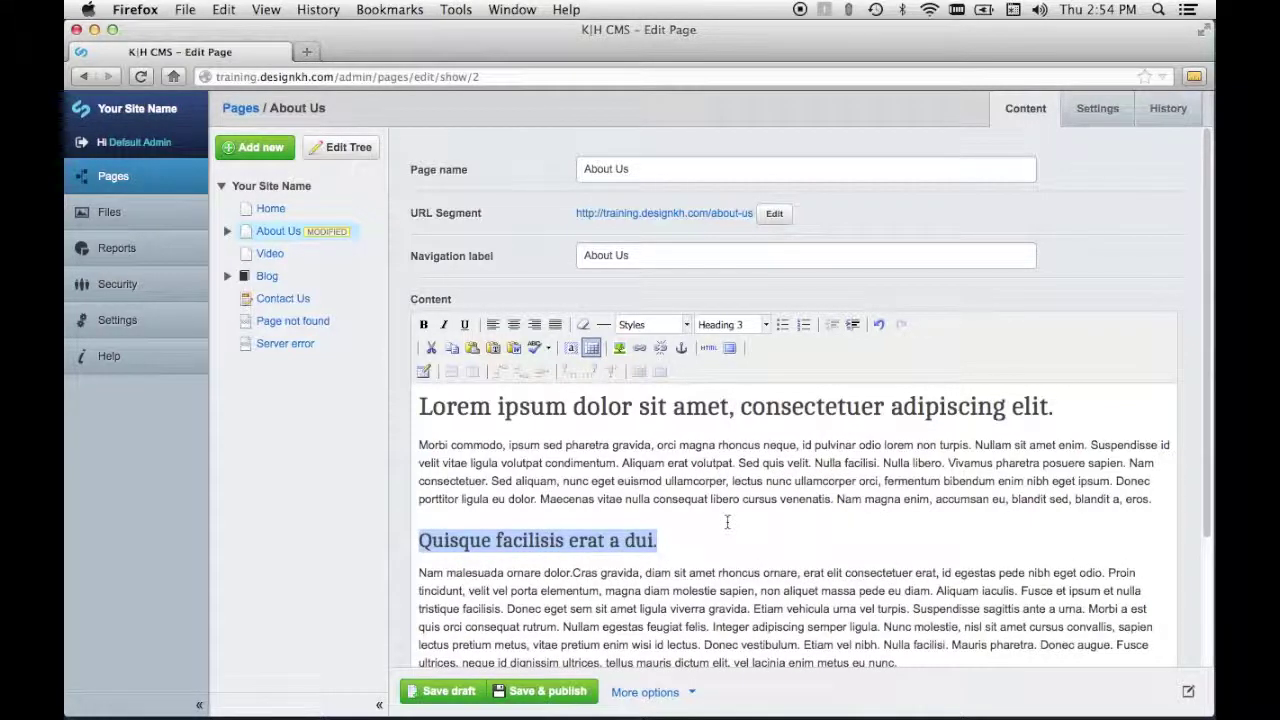
# Review the formatted content, save and publish the About Us page, and display it in preview mode.
pyautogui.scroll(-4, 727, 521)
pyautogui.scroll(4, 727, 521)
pyautogui.click(538, 692)
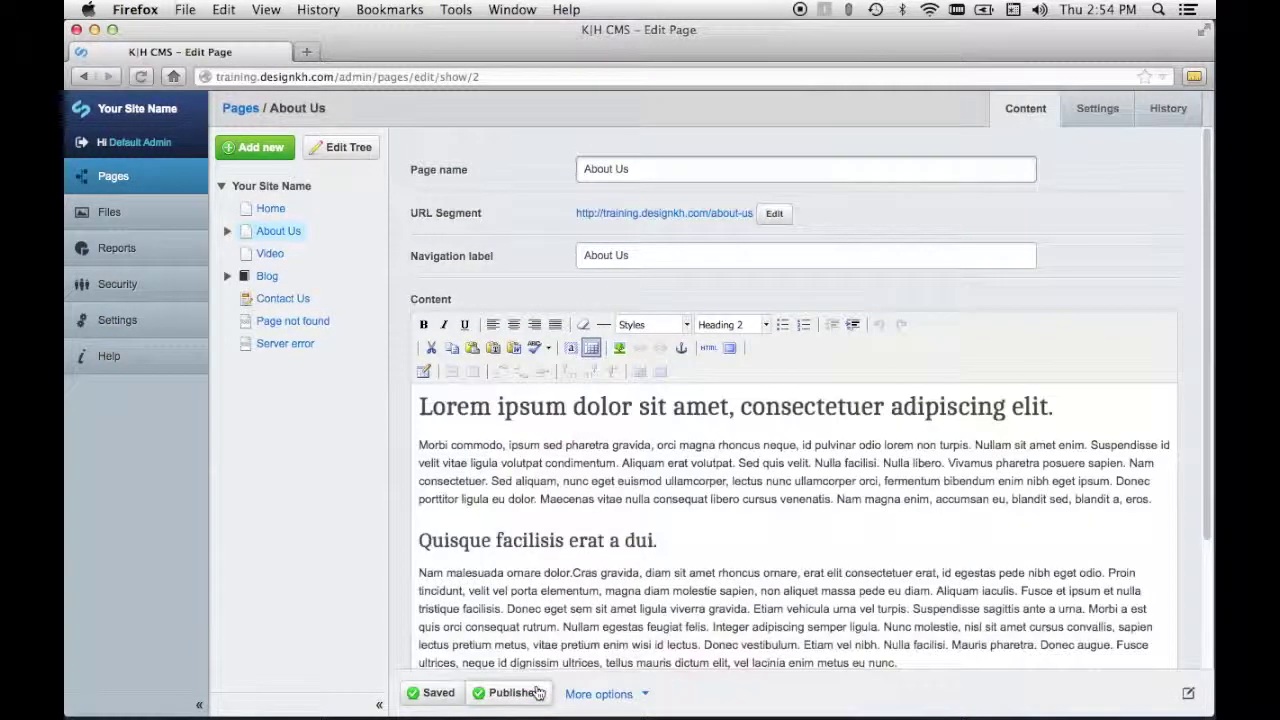
pyautogui.click(1188, 695)
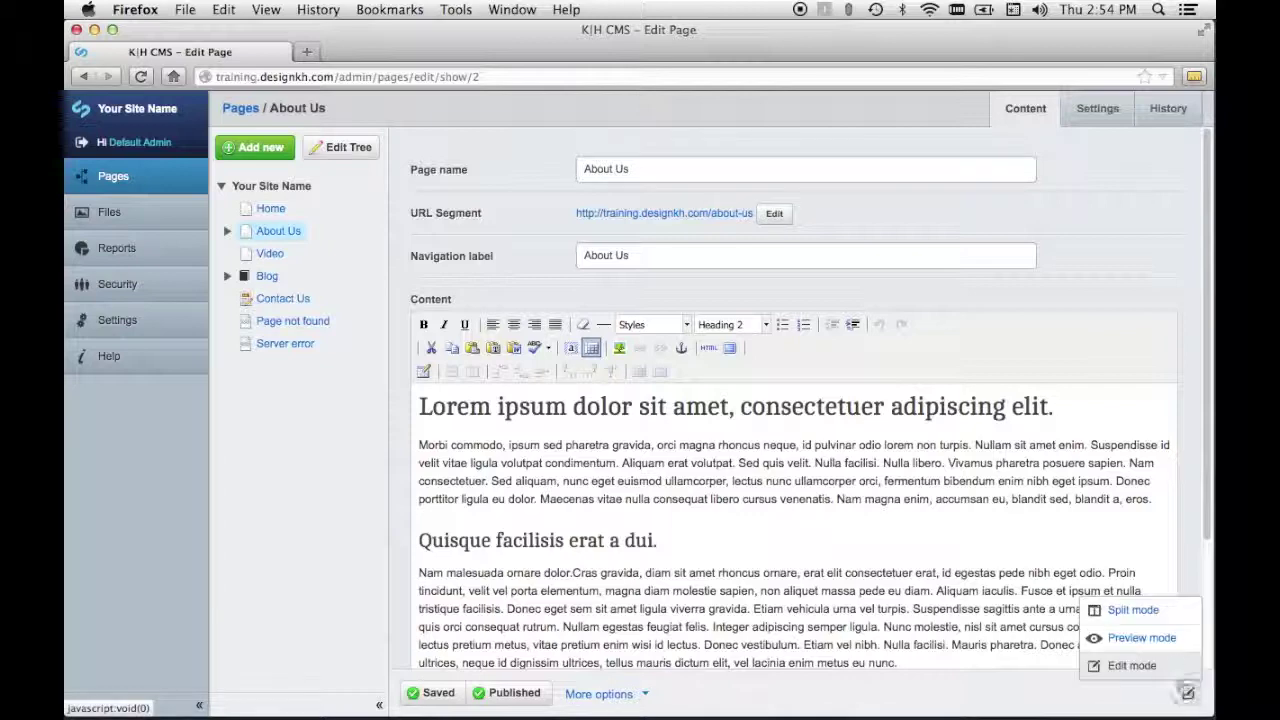
pyautogui.click(1155, 640)
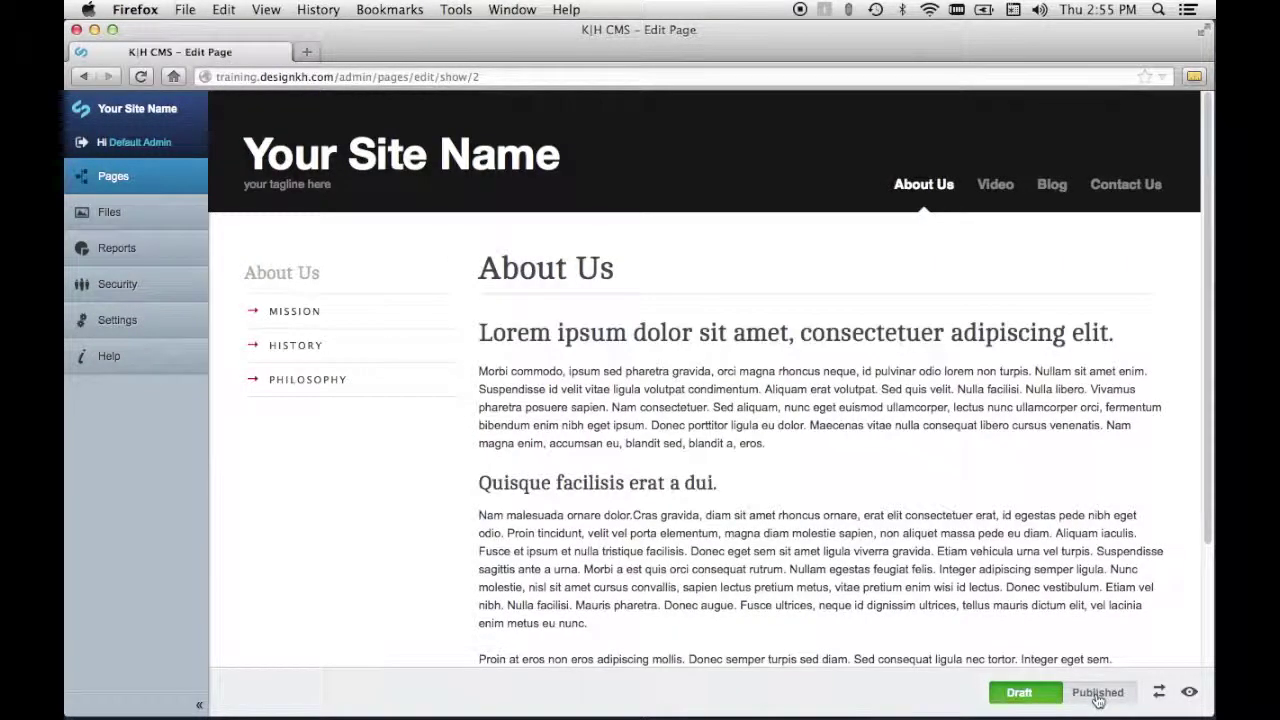
# Compare the published and draft versions of the formatted About Us page, examine its title and navigation entry, and return to edit mode.
pyautogui.click(1098, 694)
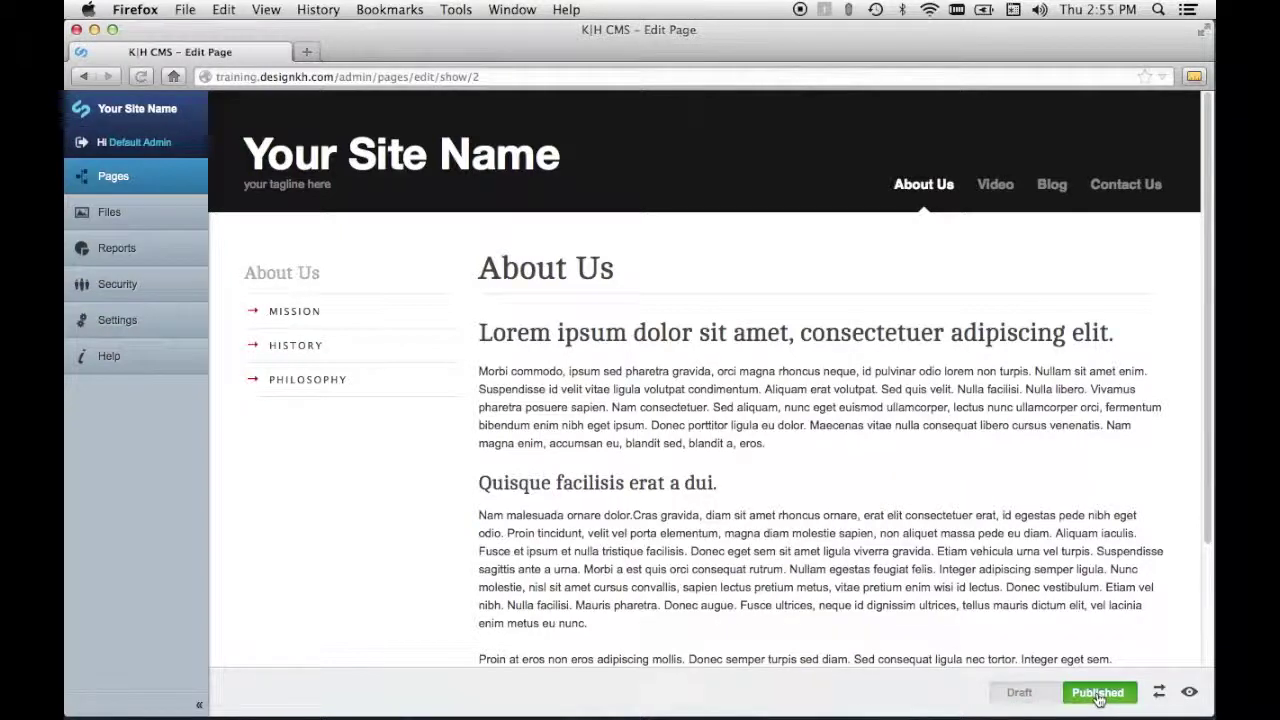
pyautogui.click(1019, 692)
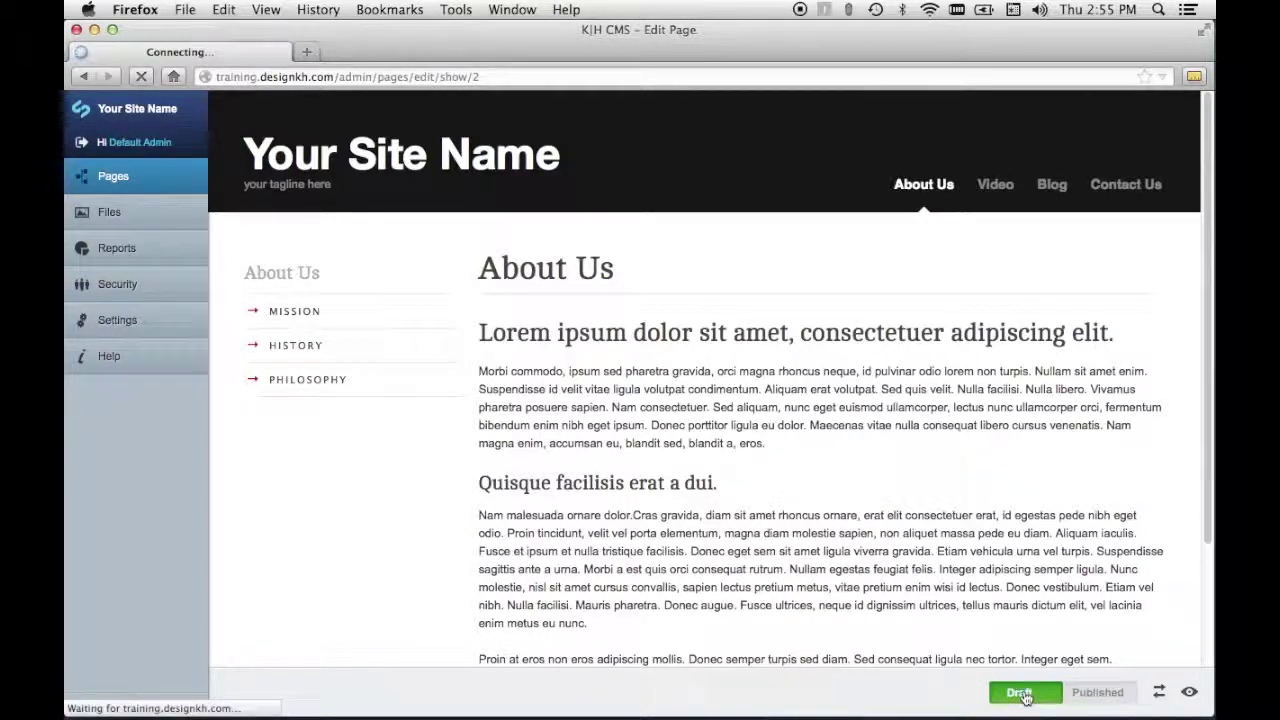
pyautogui.click(1095, 700)
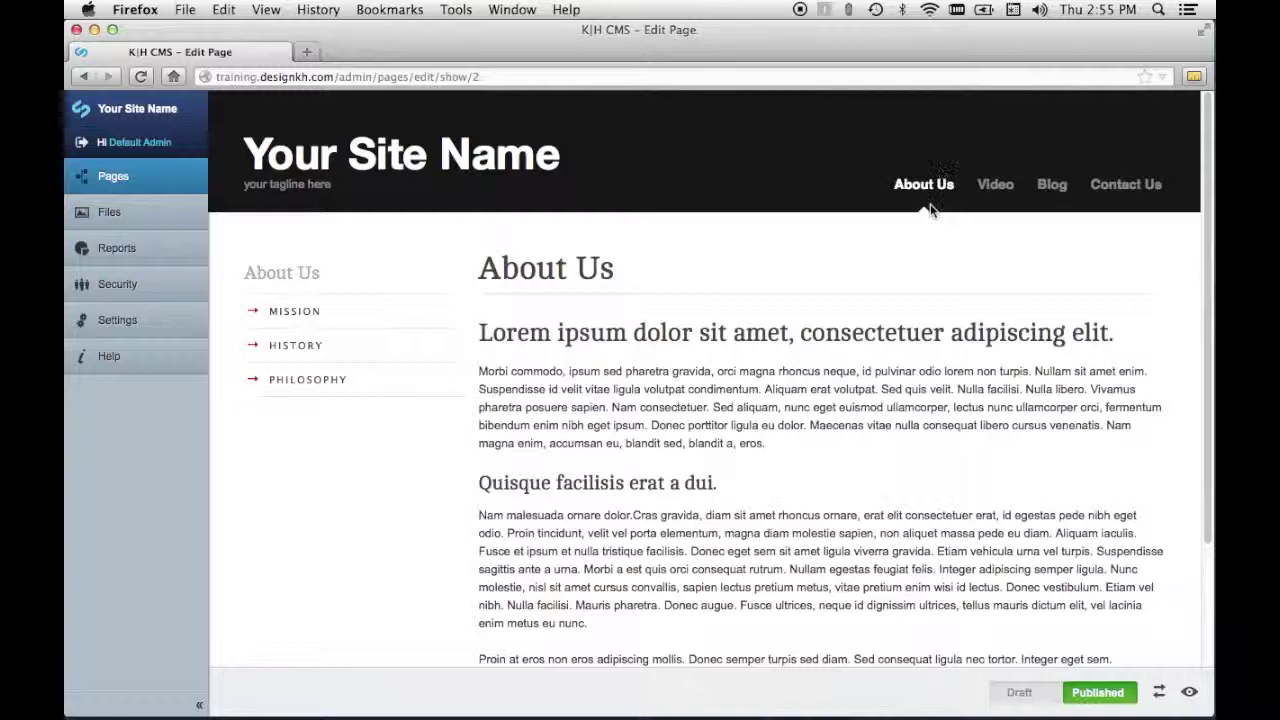
pyautogui.click(669, 266)
pyautogui.click(1188, 690)
pyautogui.click(1133, 664)
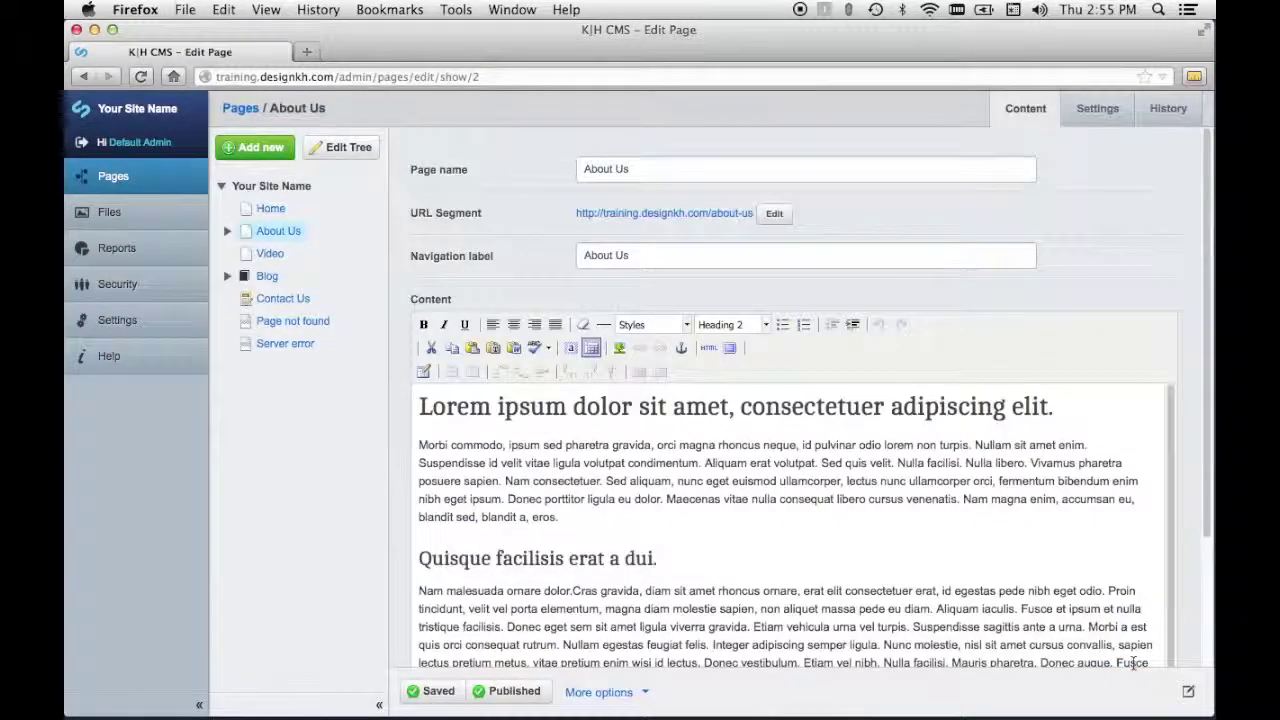
# Change the page name to "About Our Great Company".
pyautogui.doubleClick(617, 169)
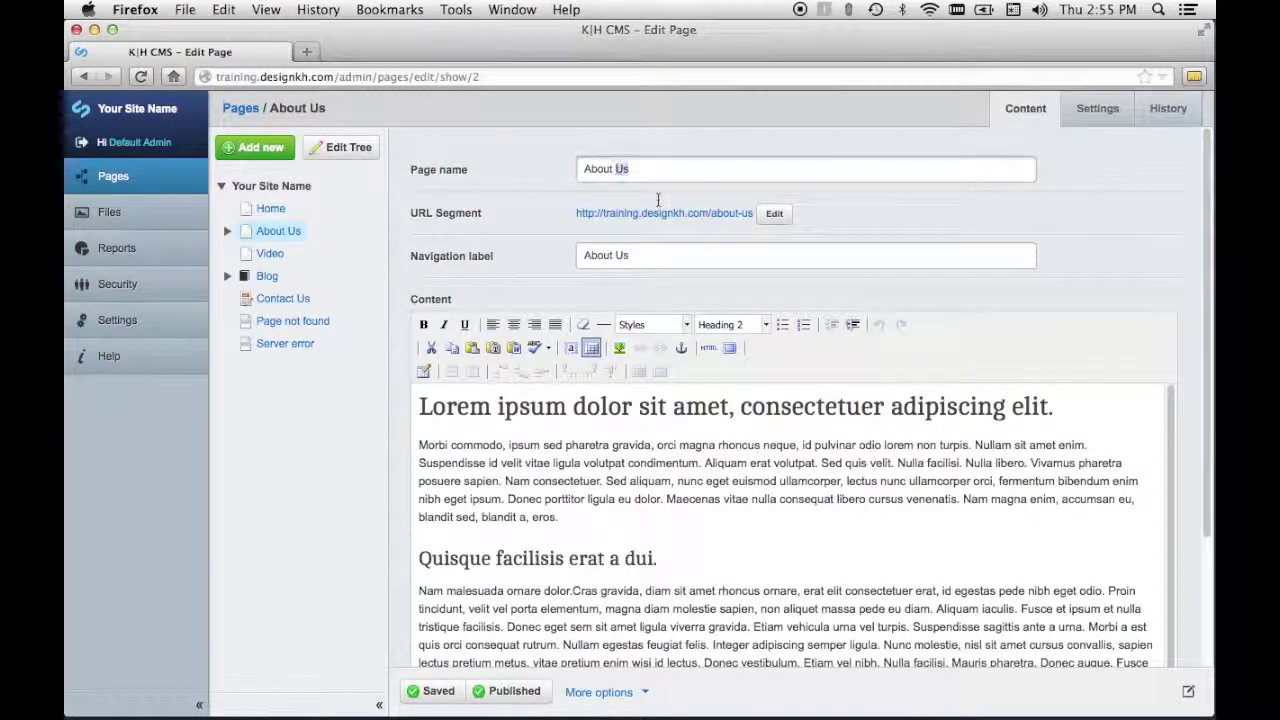
pyautogui.write('Our Gre')
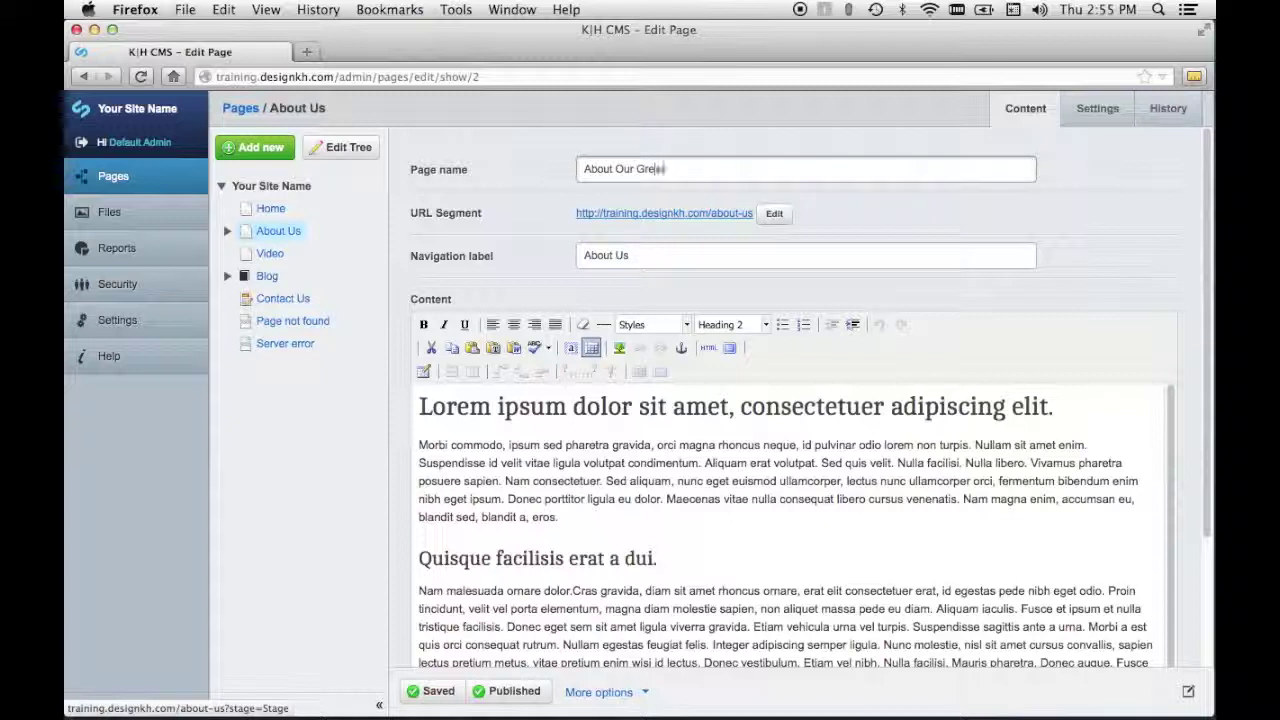
pyautogui.write('at Company')
pyautogui.press('Tab')
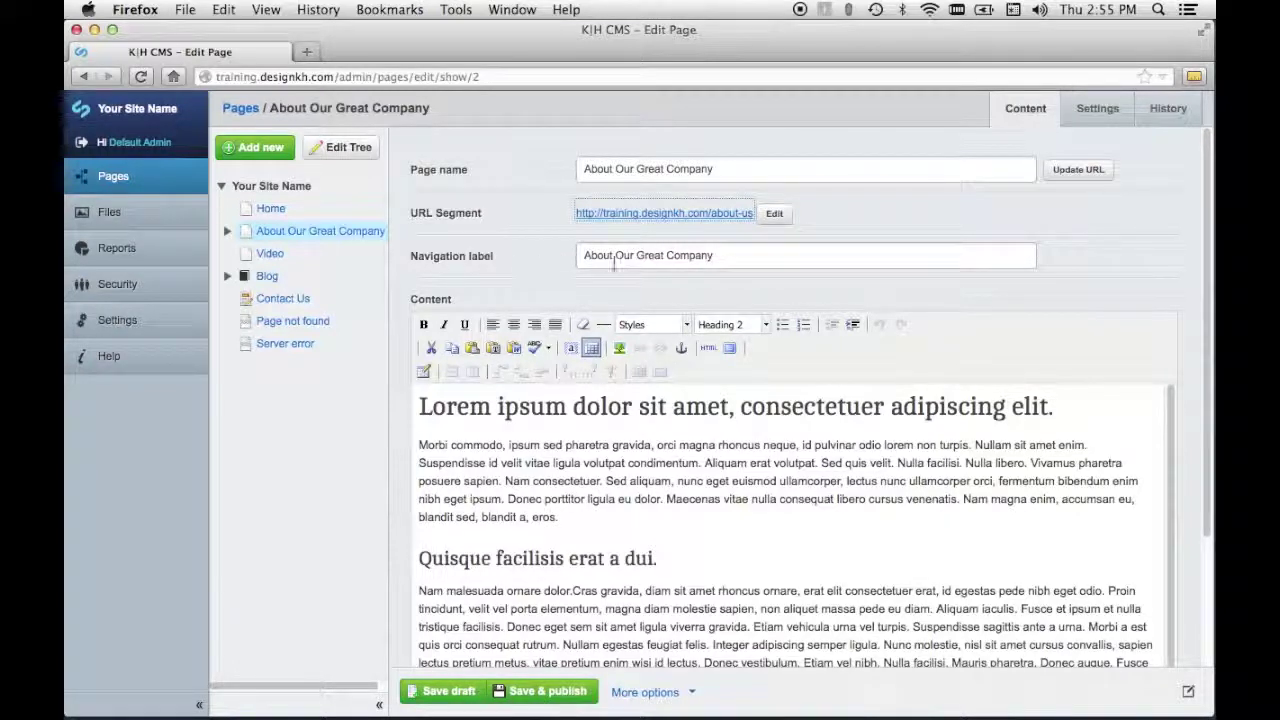
# Set the page's navigation label to "About Us".
pyautogui.click(615, 257)
pyautogui.hotkey('shift', 'End')
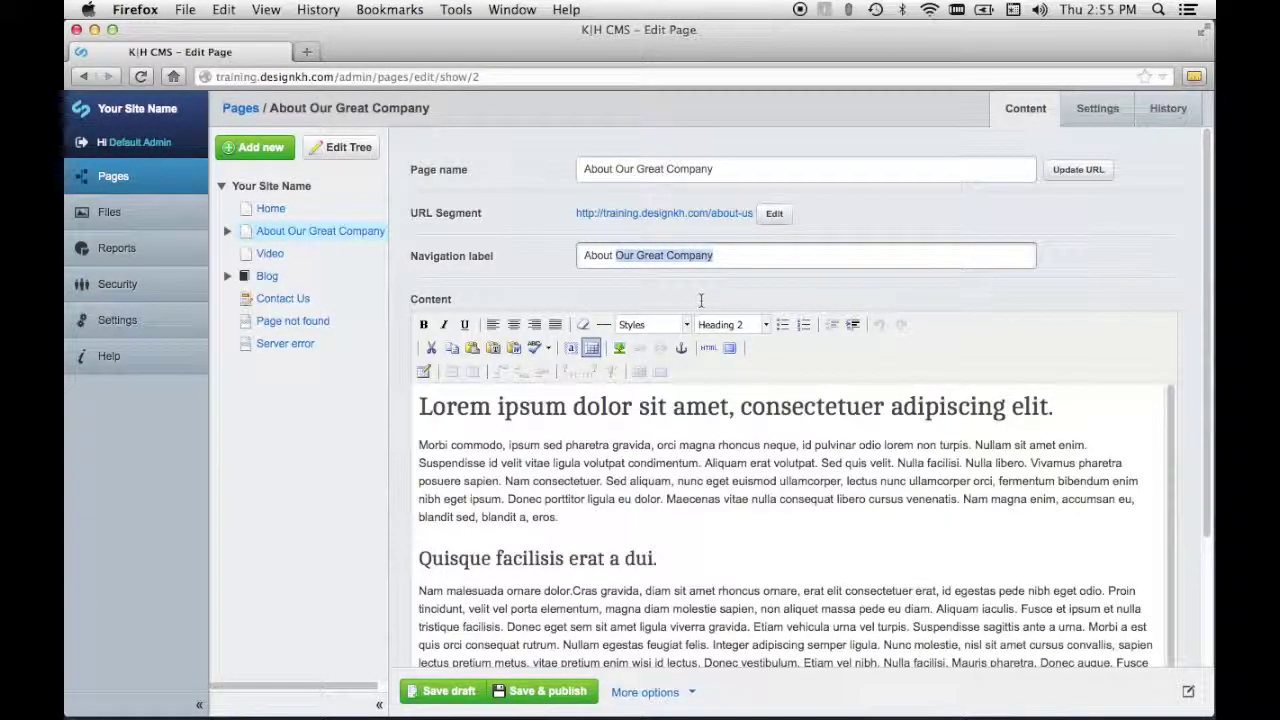
pyautogui.write('O')
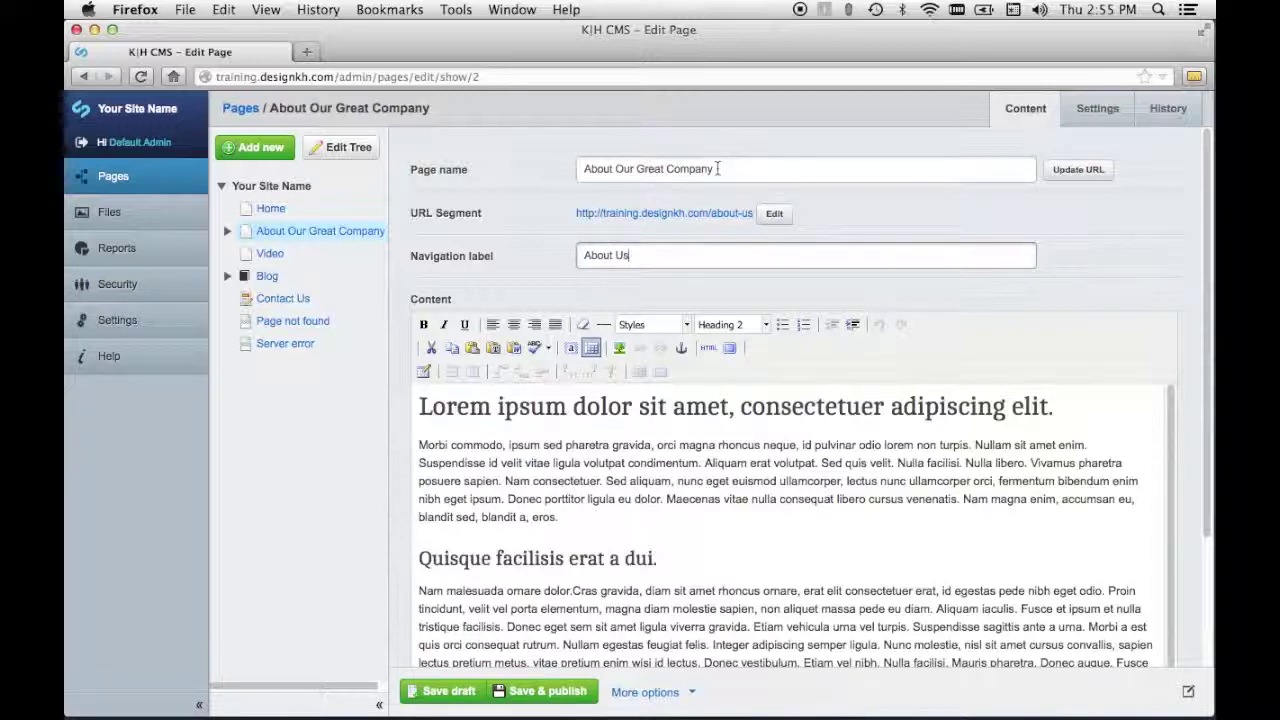
# Save and publish the page with its new name and navigation label, and display it in preview mode.
pyautogui.moveTo(716, 168); pyautogui.dragTo(605, 160)
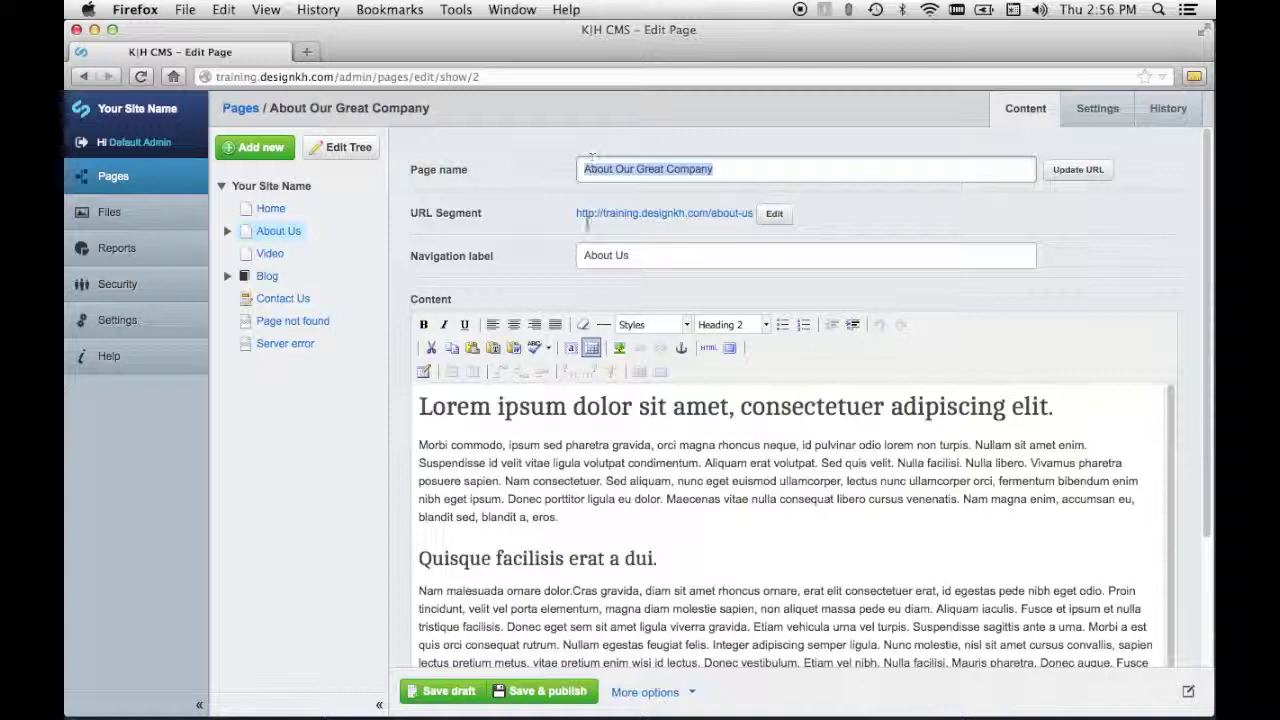
pyautogui.click(569, 690)
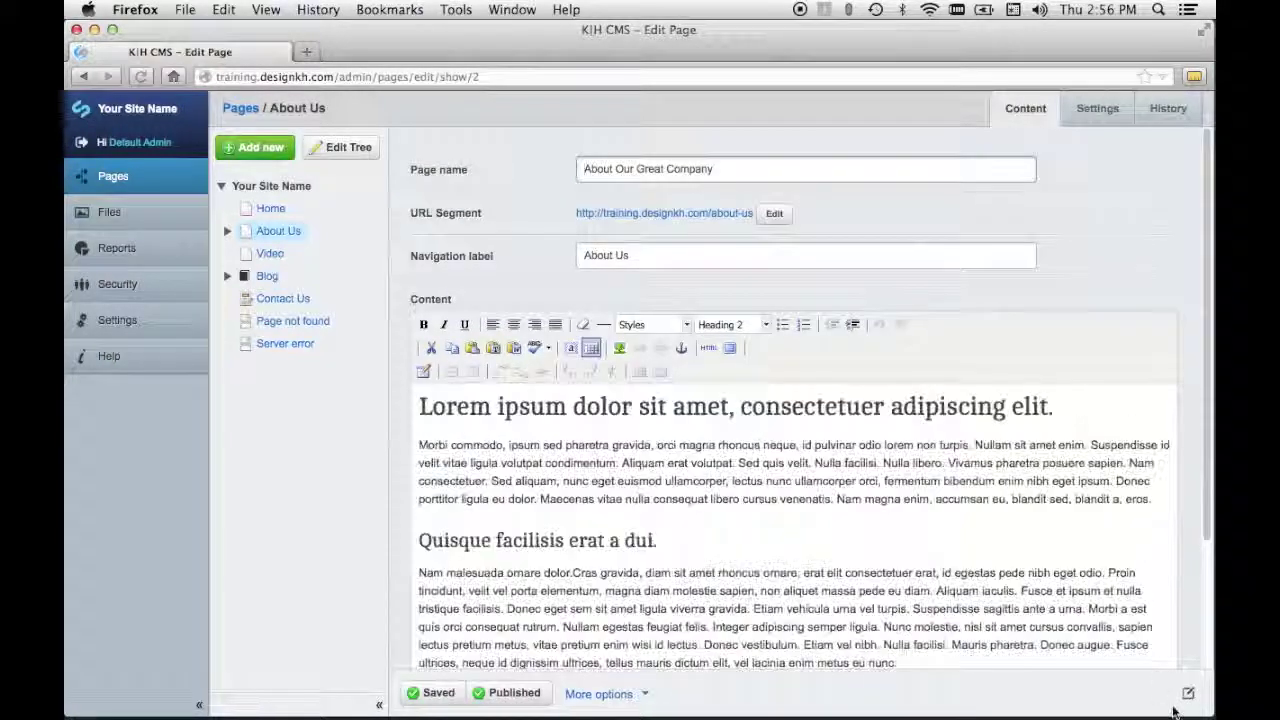
pyautogui.click(1188, 692)
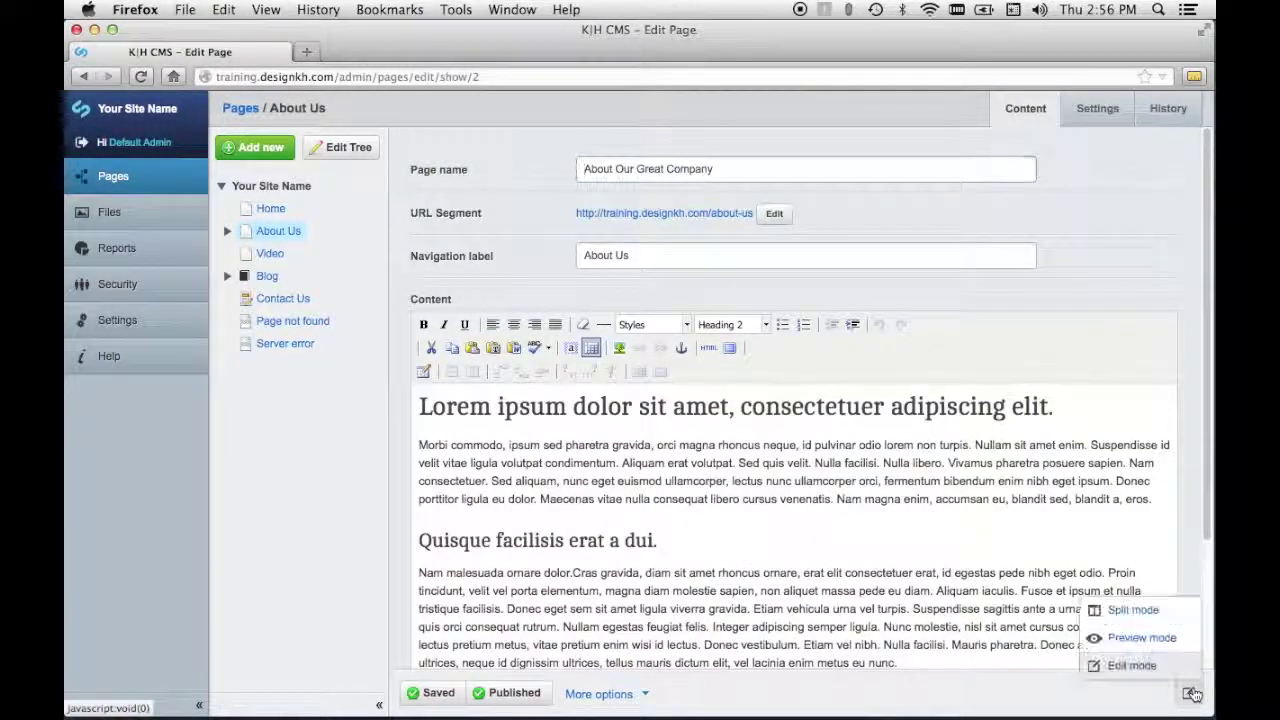
pyautogui.click(1141, 638)
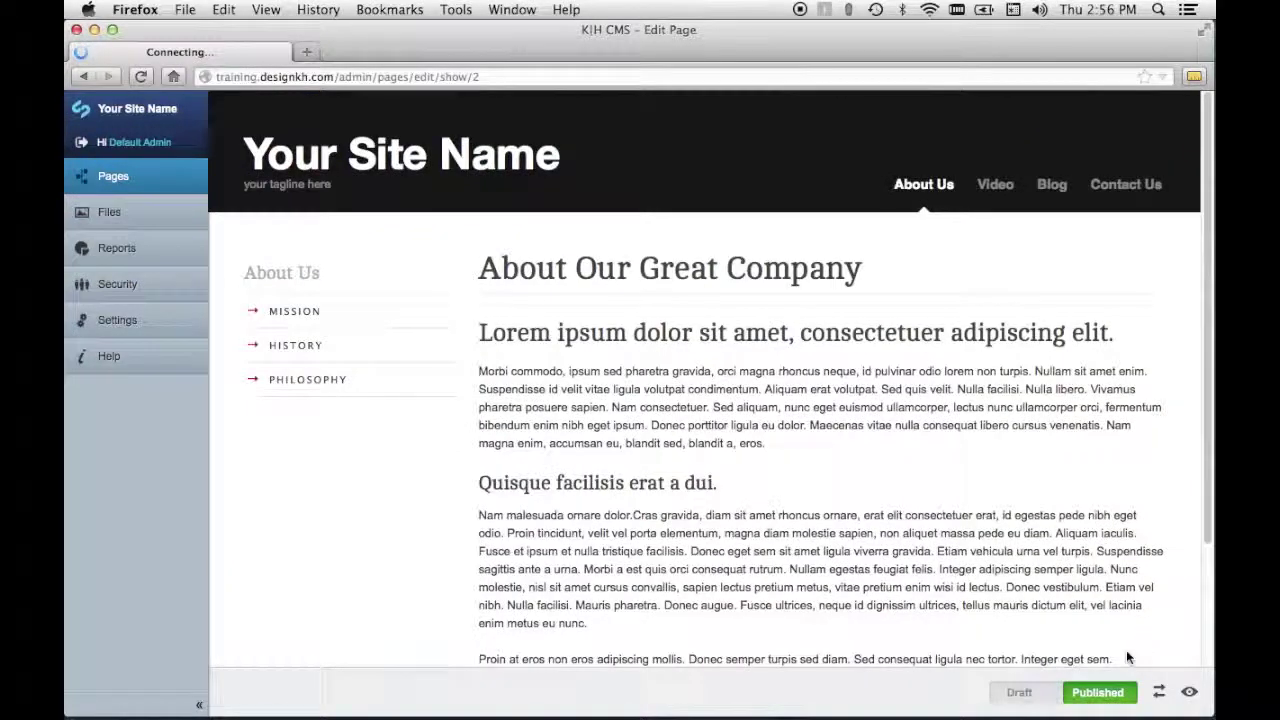